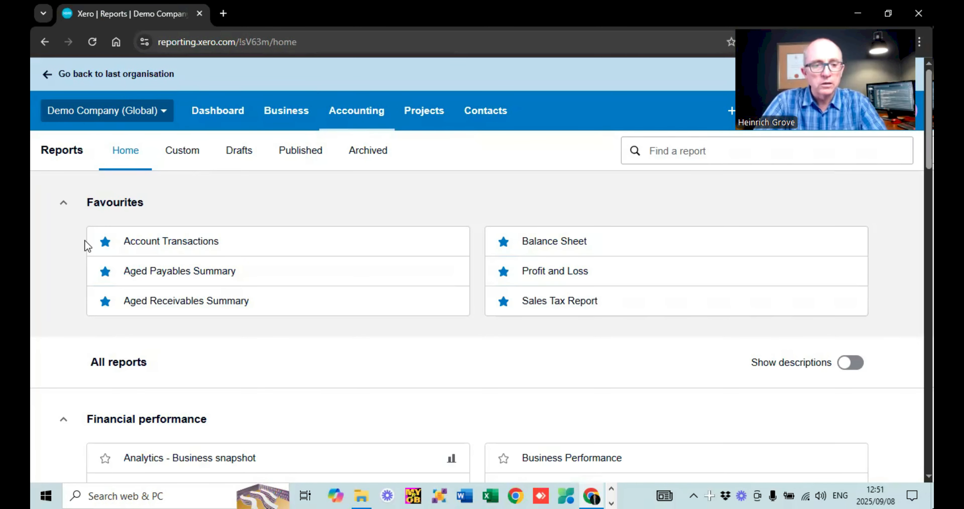
Step: Open the Budget Manager from the financial performance reports and check which budgets can be selected
{"action": "scroll", "coordinate": [87, 243], "scroll_direction": "down", "scroll_amount": 5}
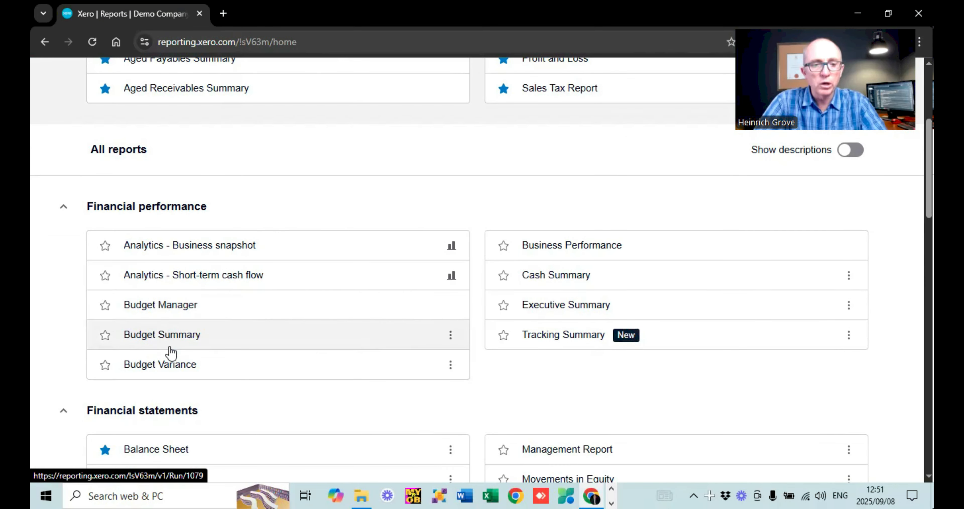
{"action": "left_click", "coordinate": [165, 305]}
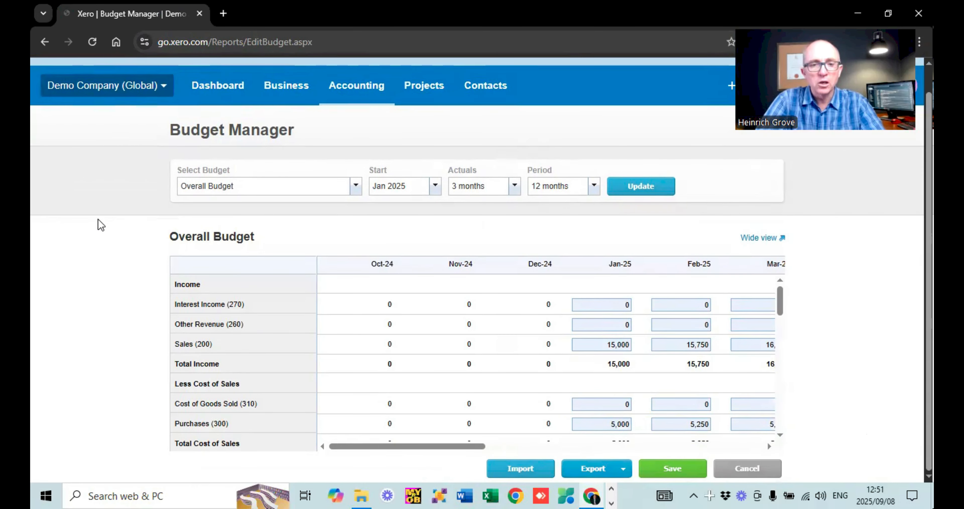
{"action": "left_click", "coordinate": [356, 186]}
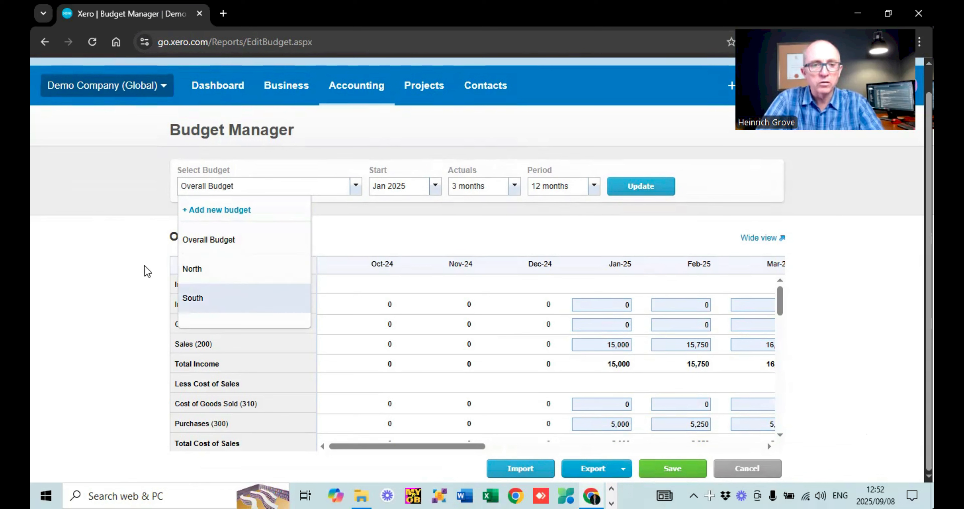
{"action": "left_click", "coordinate": [126, 258]}
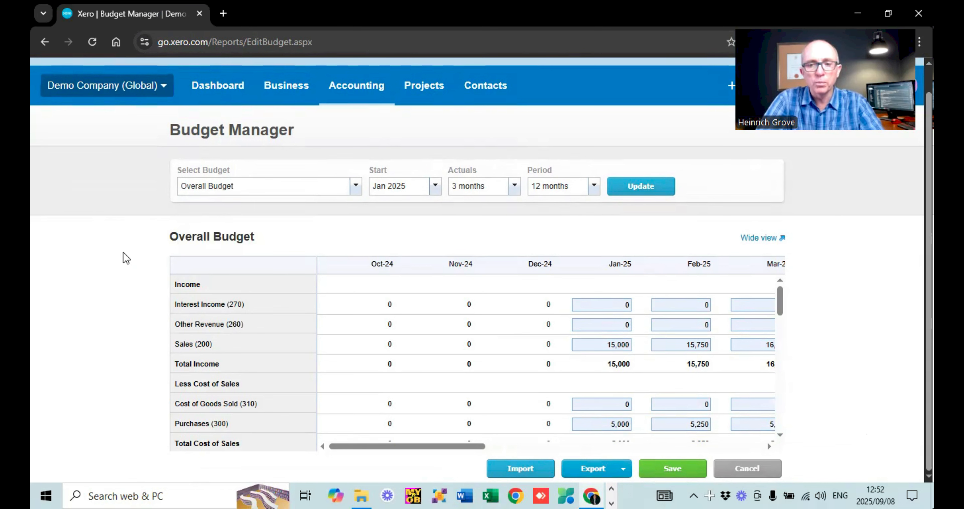
Step: Set the Overall Budget's start month to Sep 2025 and update the budget table
{"action": "left_click", "coordinate": [435, 187]}
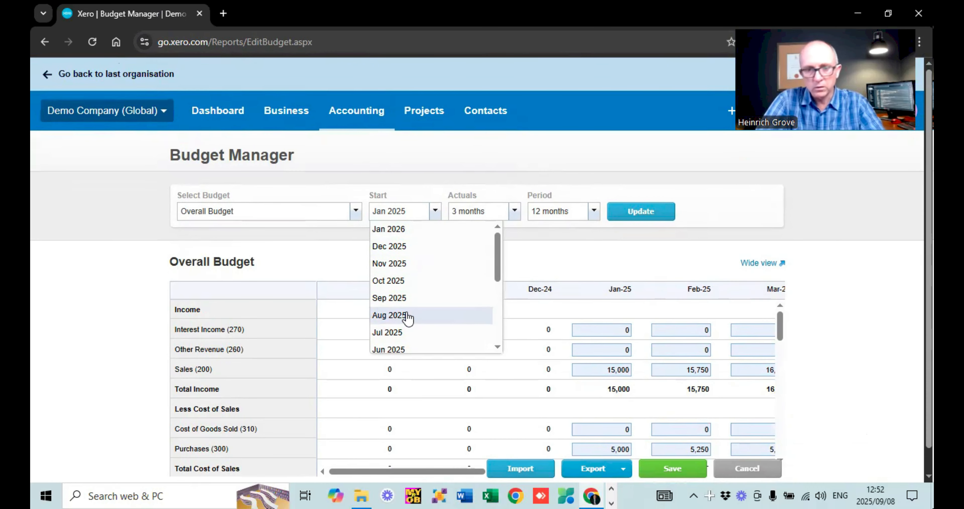
{"action": "left_click", "coordinate": [397, 306]}
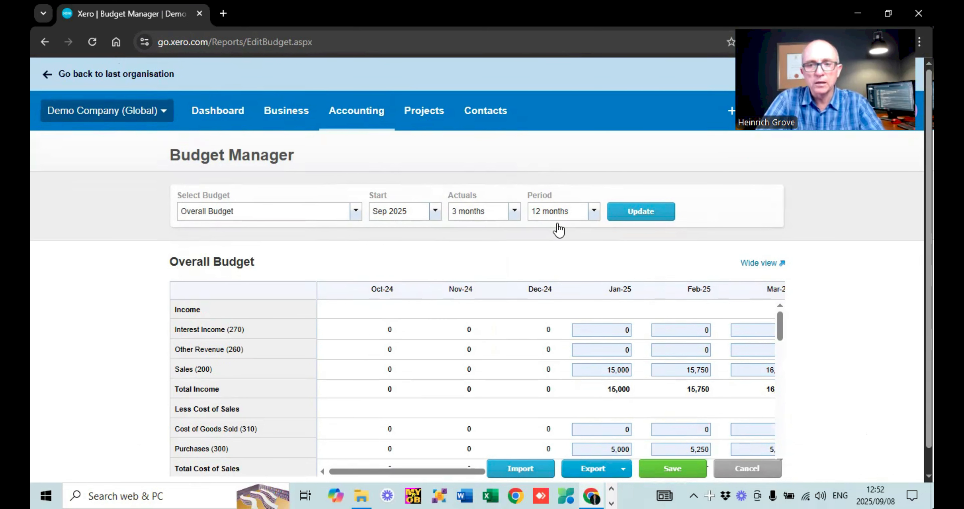
{"action": "left_click", "coordinate": [629, 212]}
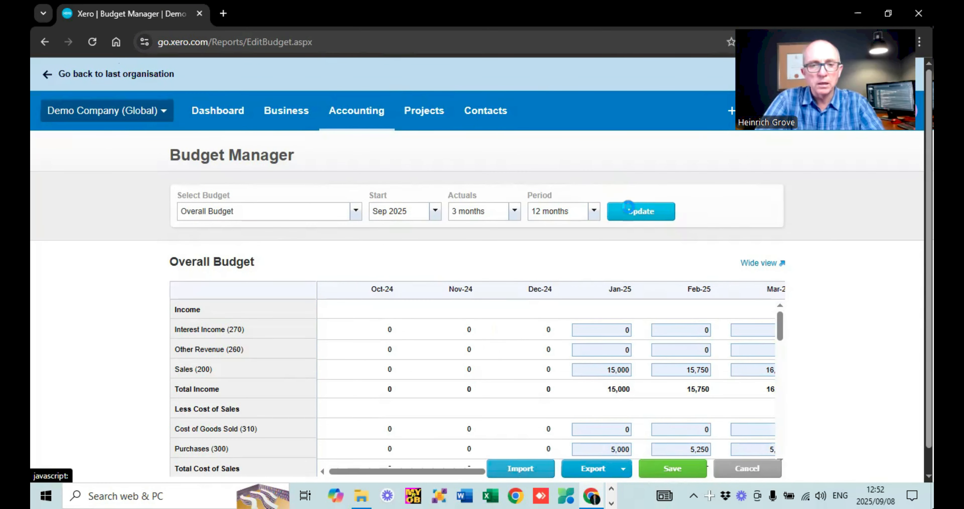
{"action": "scroll", "coordinate": [480, 291], "scroll_direction": "down", "scroll_amount": 1}
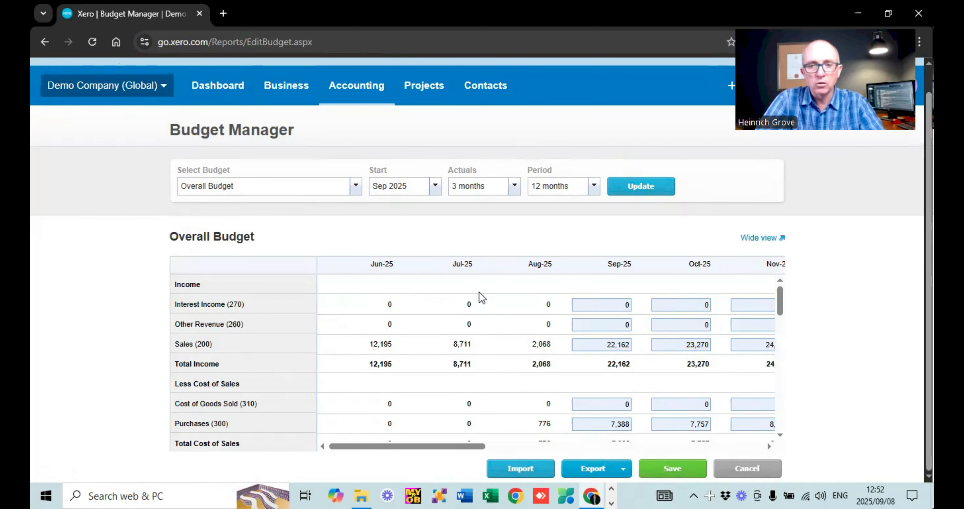
Step: Set the Sep-25 Sales (200) budget to 10,000 and apply a 2% adjustment to each following month
{"action": "scroll", "coordinate": [479, 292], "scroll_direction": "down", "scroll_amount": 3}
{"action": "scroll", "coordinate": [480, 292], "scroll_direction": "up", "scroll_amount": 3}
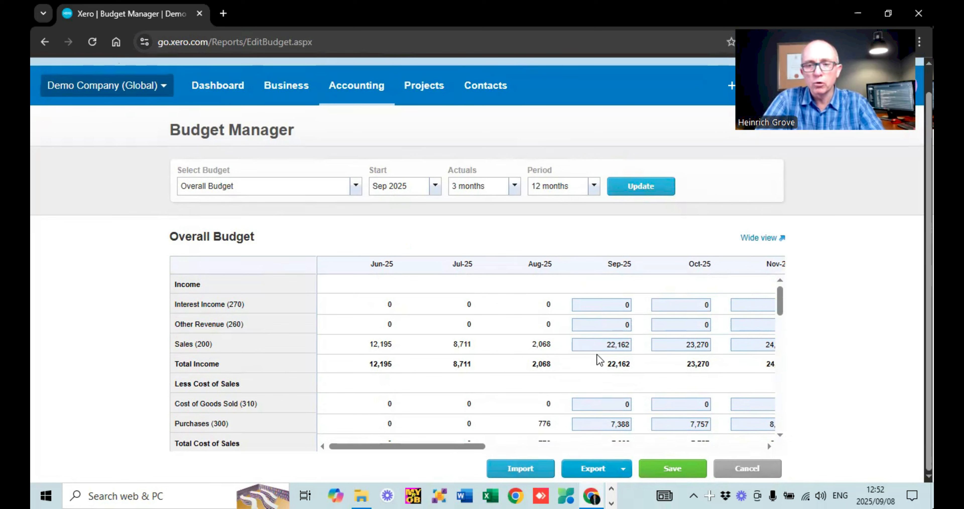
{"action": "left_click", "coordinate": [586, 344]}
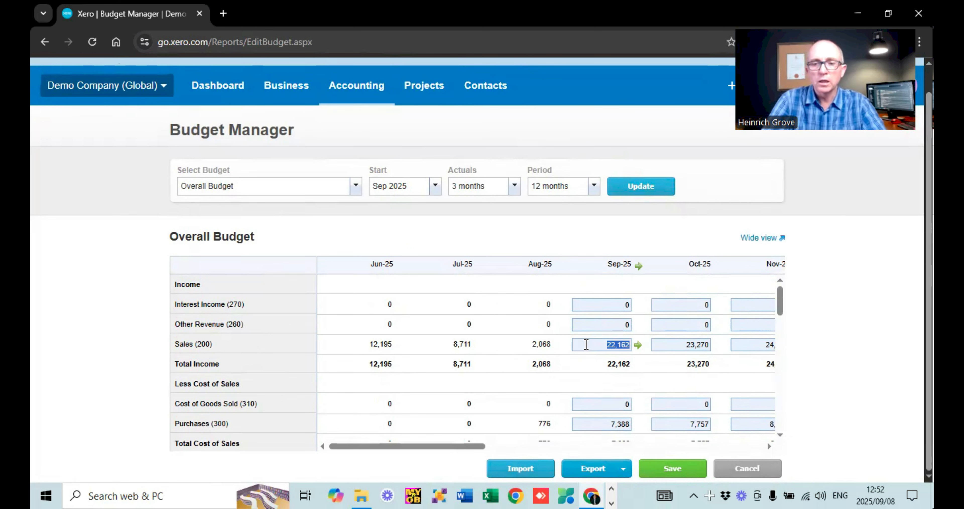
{"action": "type", "text": "1,0000"}
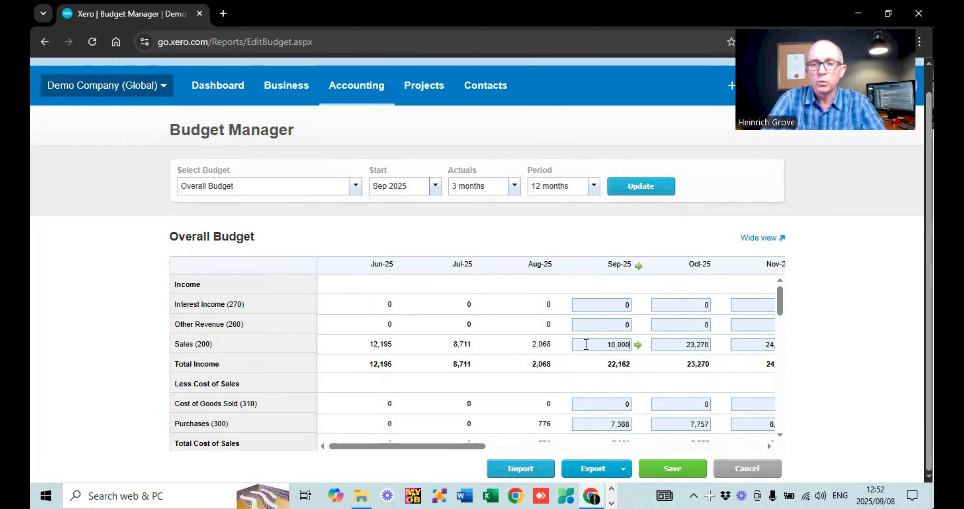
{"action": "left_click", "coordinate": [638, 343]}
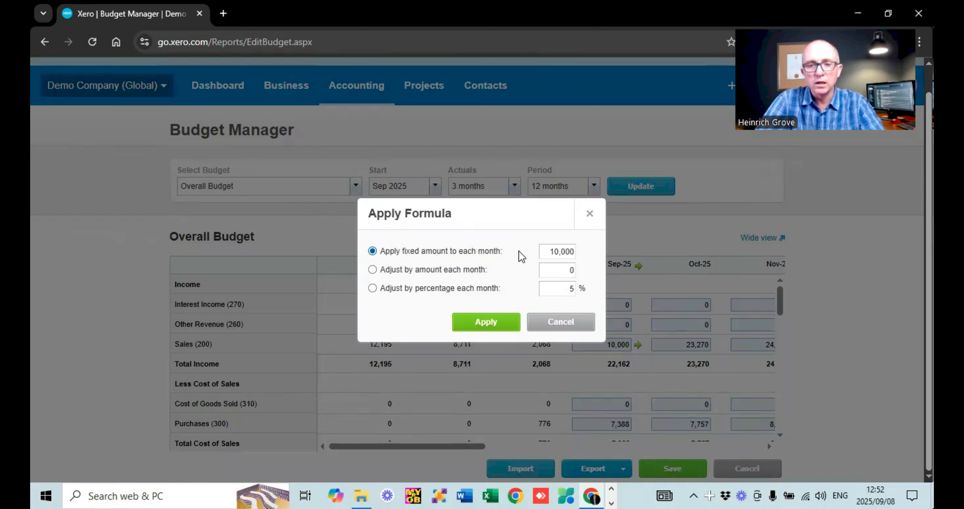
{"action": "left_click", "coordinate": [373, 270]}
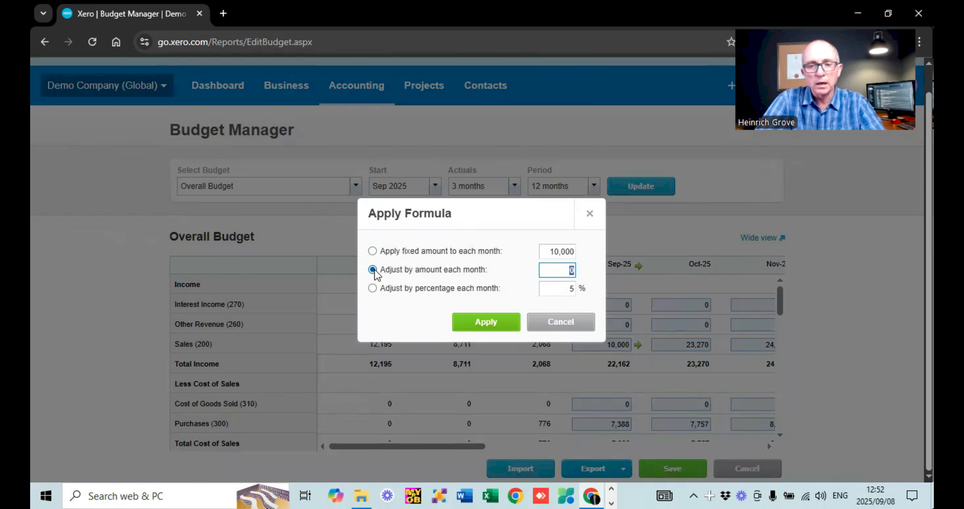
{"action": "left_click", "coordinate": [373, 289]}
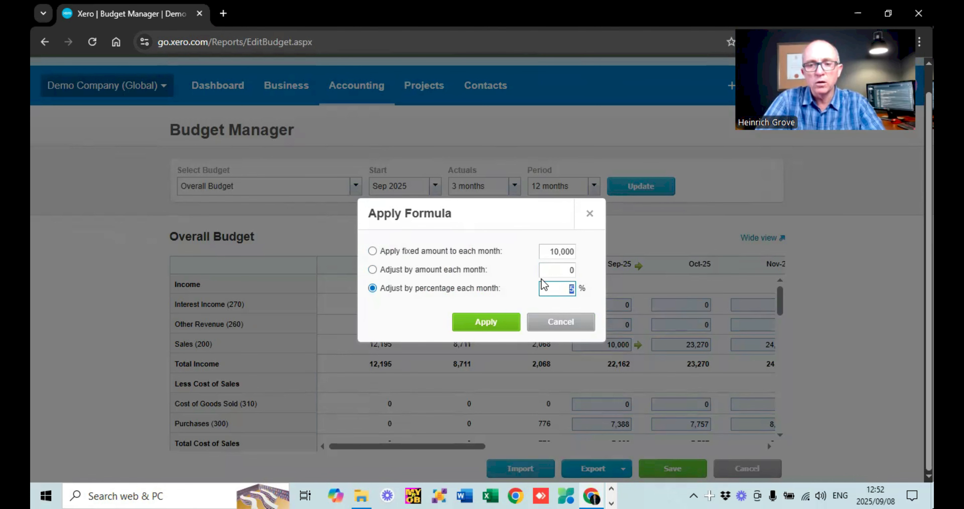
{"action": "type", "text": "2"}
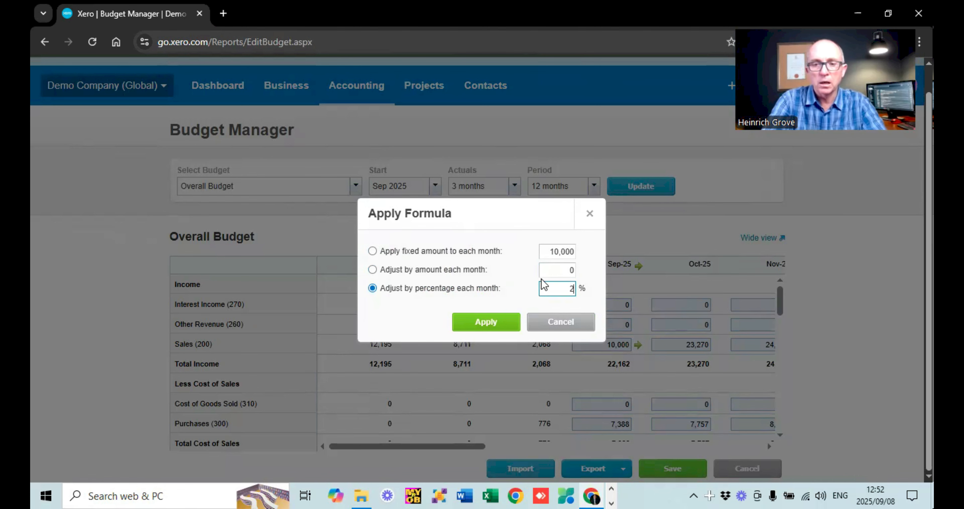
{"action": "left_click", "coordinate": [486, 322]}
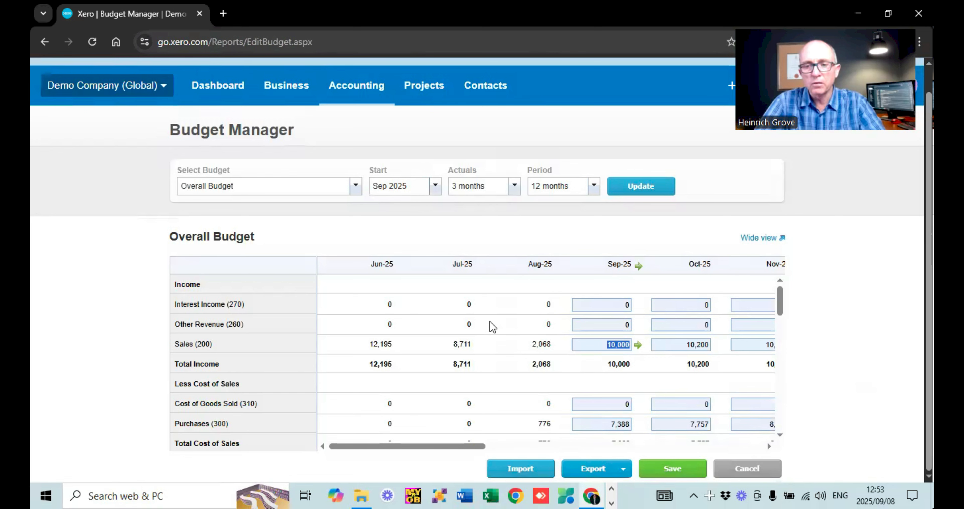
Step: Set the Sep-25 Bank Fees (404) budget to 50 and apply it as a fixed amount to each month
{"action": "scroll", "coordinate": [492, 327], "scroll_direction": "down", "scroll_amount": 2}
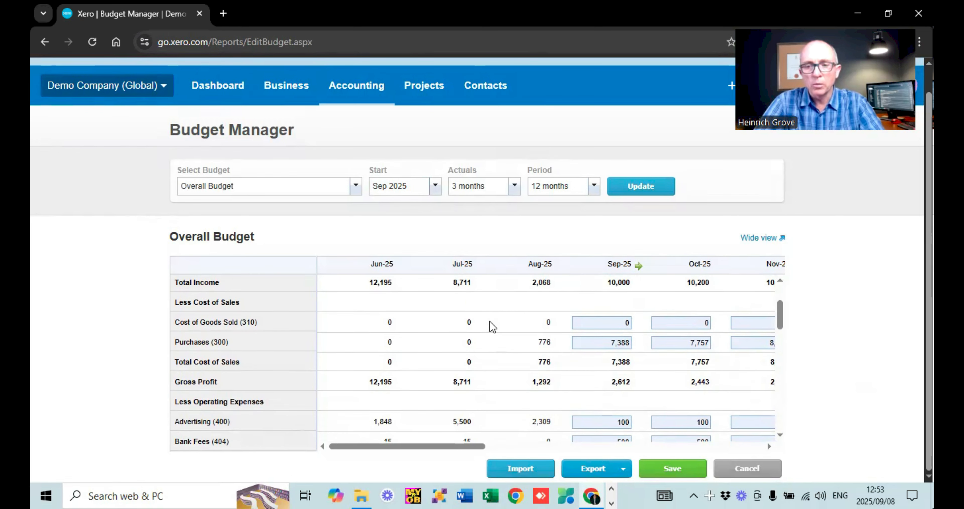
{"action": "scroll", "coordinate": [492, 327], "scroll_direction": "down", "scroll_amount": 4}
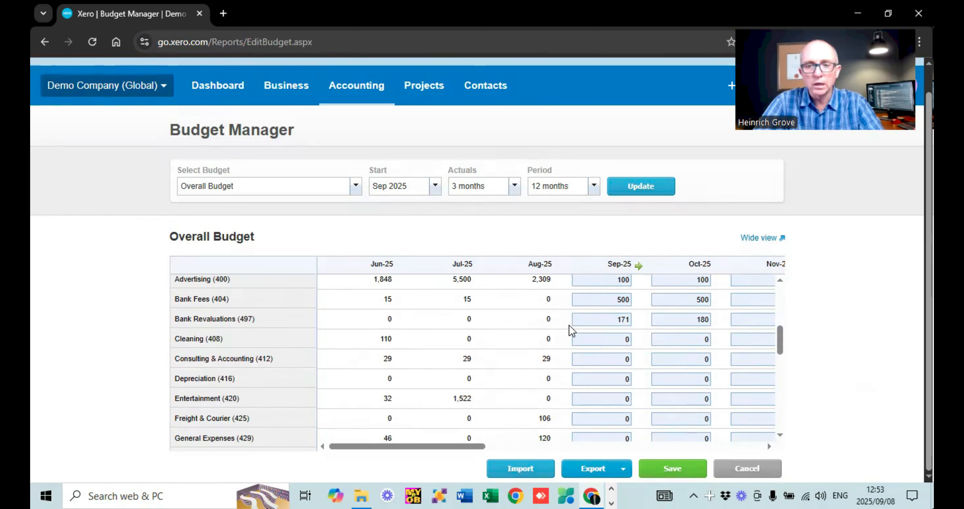
{"action": "left_click", "coordinate": [599, 300]}
{"action": "type", "text": "5"}
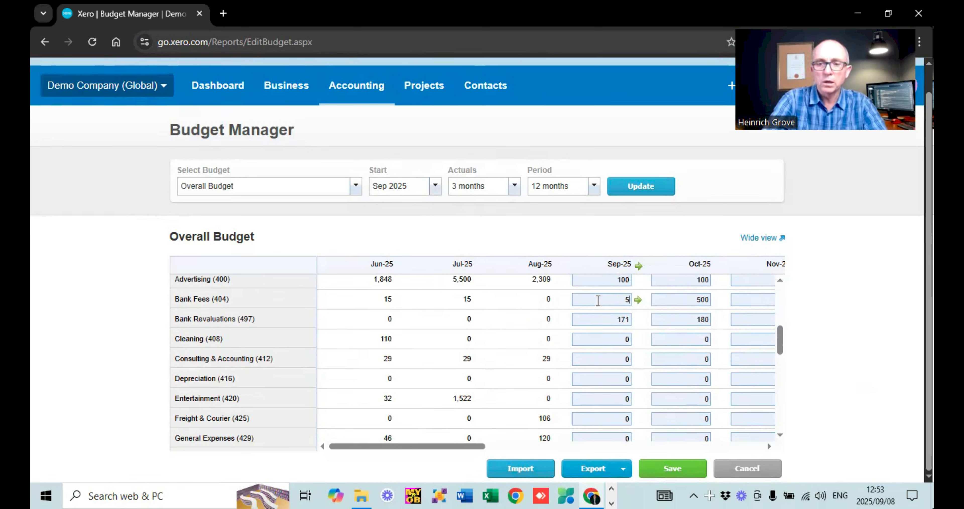
{"action": "type", "text": "0"}
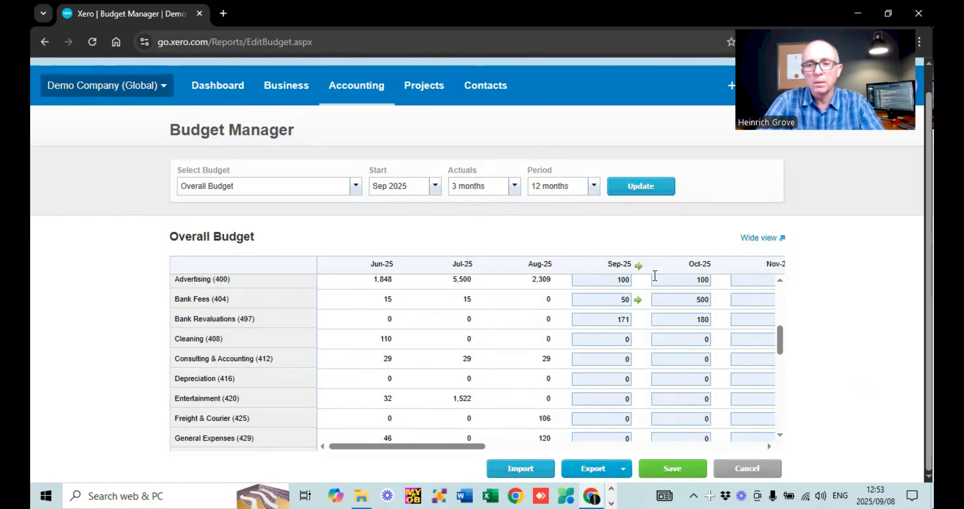
{"action": "left_click", "coordinate": [639, 300]}
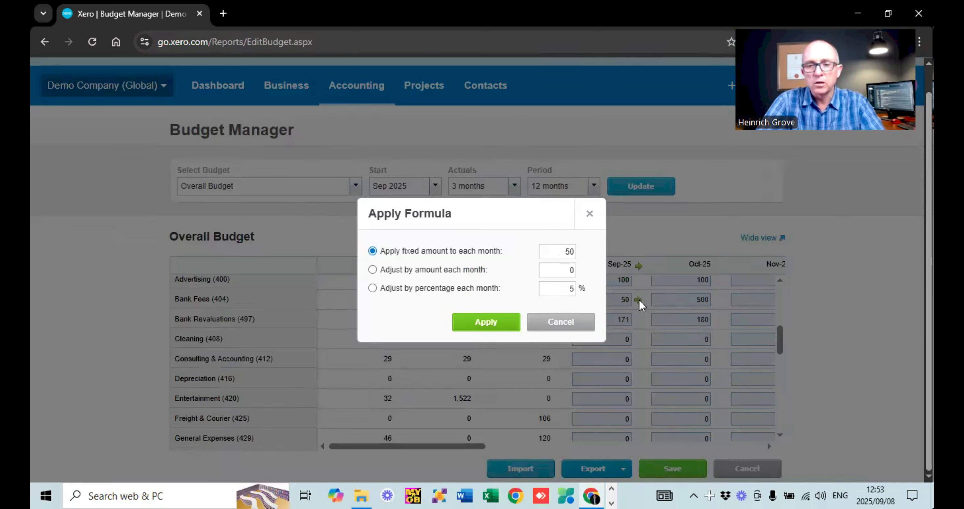
{"action": "left_click", "coordinate": [481, 325]}
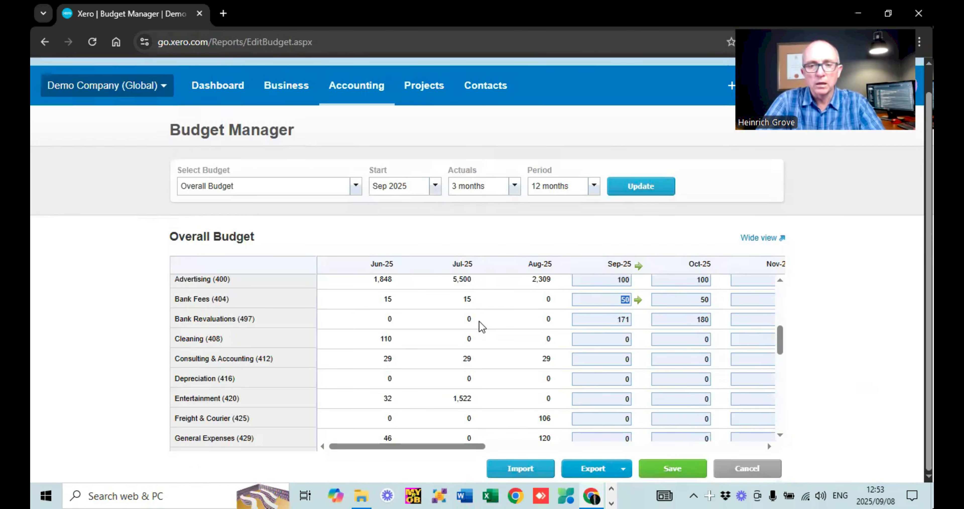
Step: Set the Dec-25 Sales (200) budget to 15,000
{"action": "scroll", "coordinate": [479, 321], "scroll_direction": "down", "scroll_amount": 5}
{"action": "scroll", "coordinate": [479, 321], "scroll_direction": "down", "scroll_amount": 5}
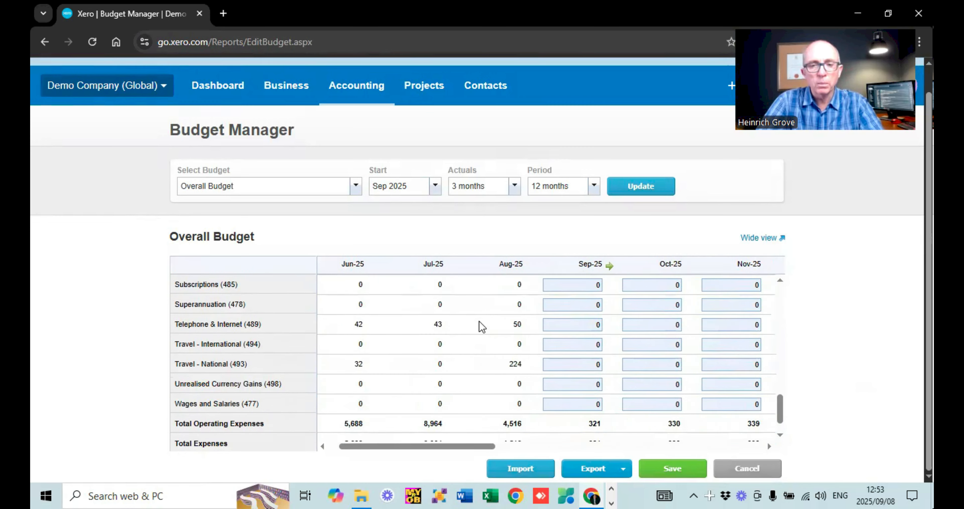
{"action": "scroll", "coordinate": [479, 321], "scroll_direction": "up", "scroll_amount": 2}
{"action": "scroll", "coordinate": [479, 321], "scroll_direction": "up", "scroll_amount": 10}
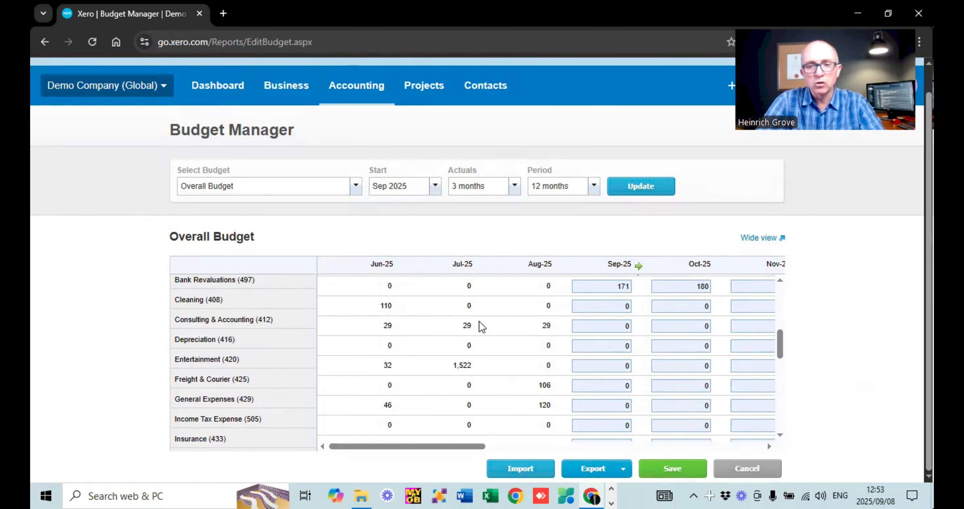
{"action": "scroll", "coordinate": [479, 326], "scroll_direction": "up", "scroll_amount": 1}
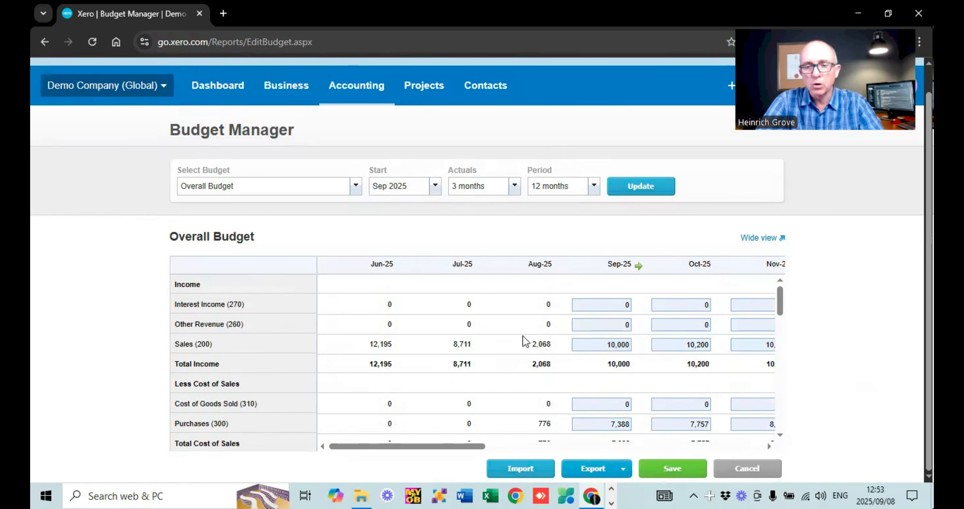
{"action": "scroll", "coordinate": [574, 356], "scroll_direction": "right", "scroll_amount": 2}
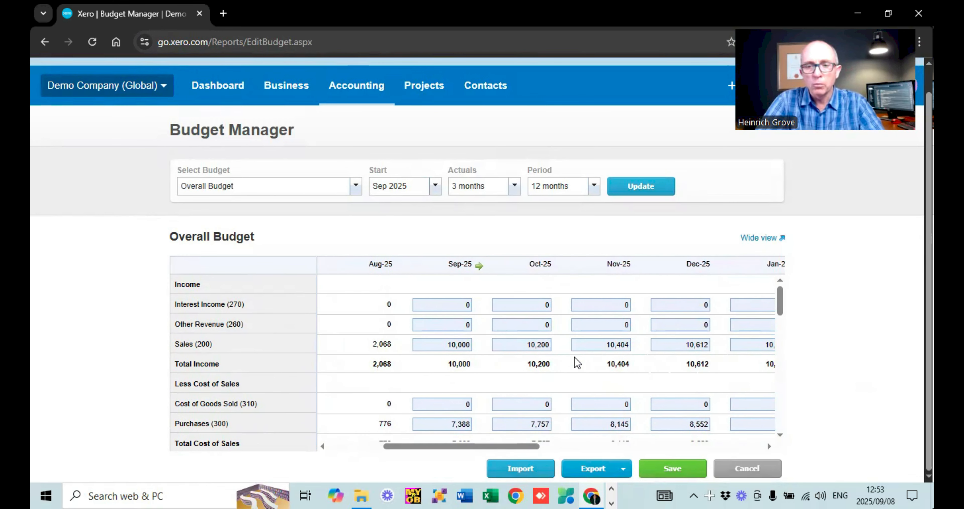
{"action": "left_click", "coordinate": [675, 341]}
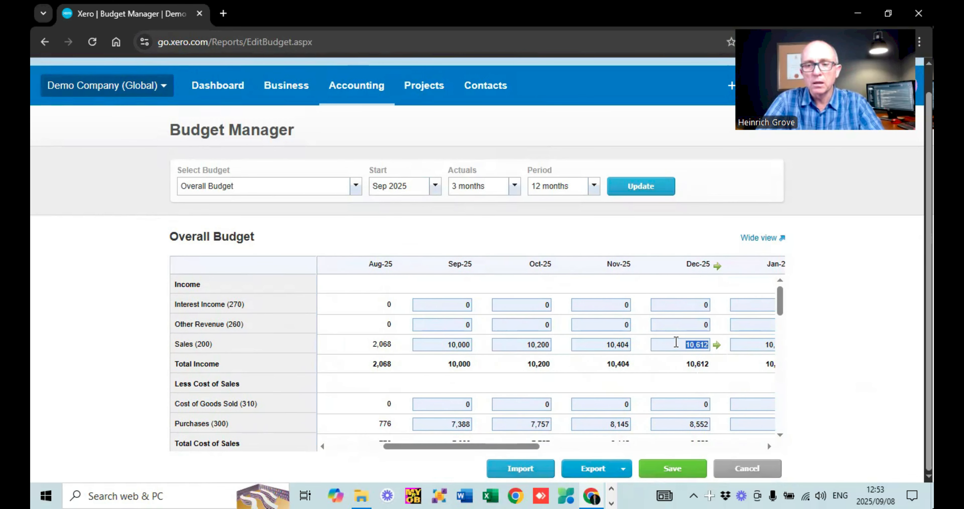
{"action": "type", "text": "1"}
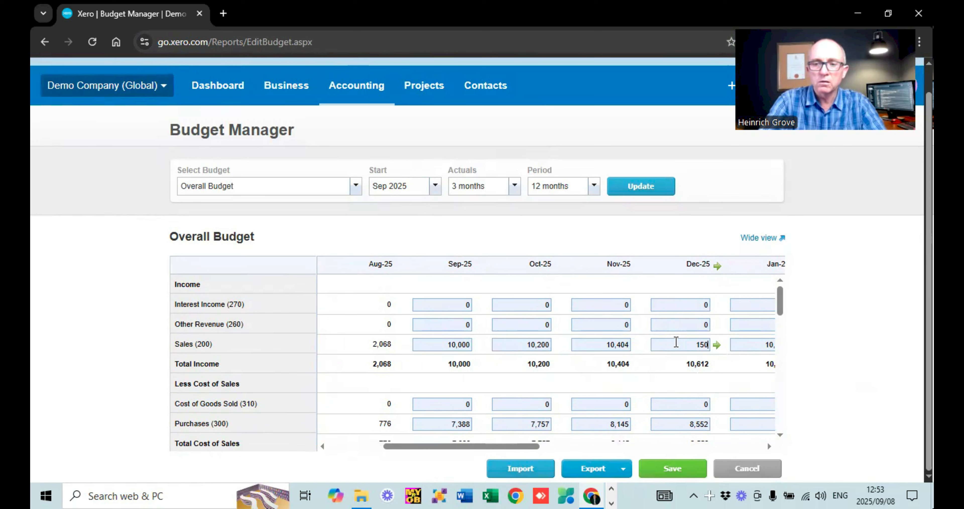
{"action": "type", "text": "5,000"}
{"action": "key", "text": "Tab"}
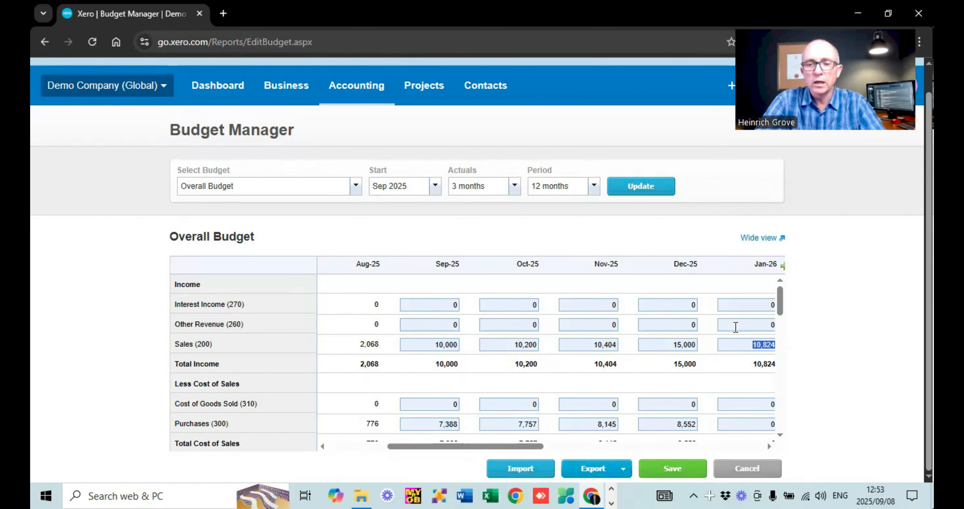
Step: Export the Overall Budget to Excel format and open the exported workbook from the Downloads folder
{"action": "scroll", "coordinate": [668, 350], "scroll_direction": "right", "scroll_amount": 3}
{"action": "scroll", "coordinate": [668, 350], "scroll_direction": "left", "scroll_amount": 5}
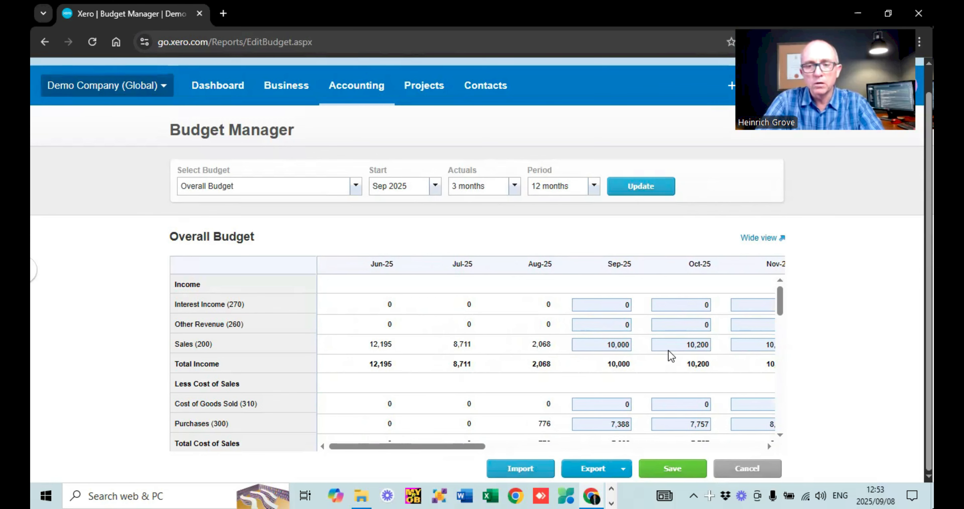
{"action": "scroll", "coordinate": [669, 354], "scroll_direction": "down", "scroll_amount": 8}
{"action": "scroll", "coordinate": [671, 355], "scroll_direction": "down", "scroll_amount": 8}
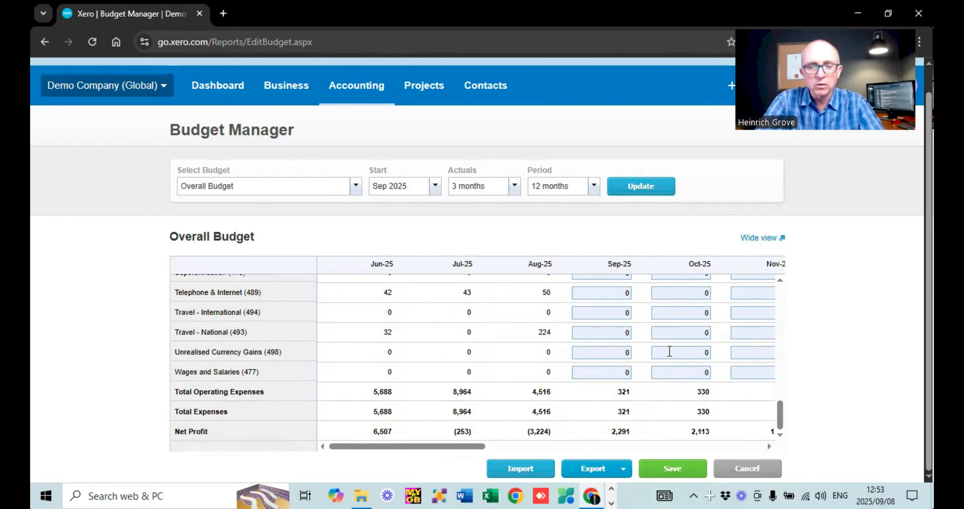
{"action": "left_click", "coordinate": [591, 470]}
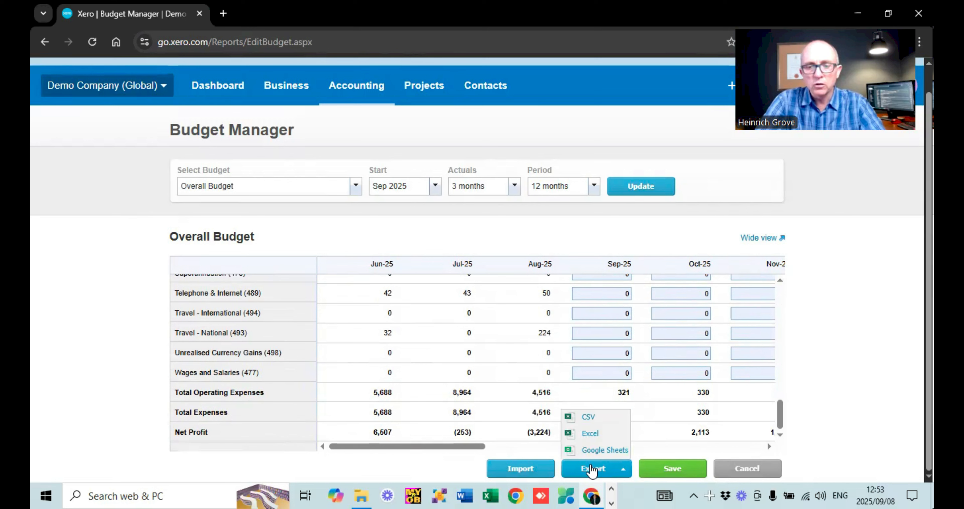
{"action": "left_click", "coordinate": [586, 434]}
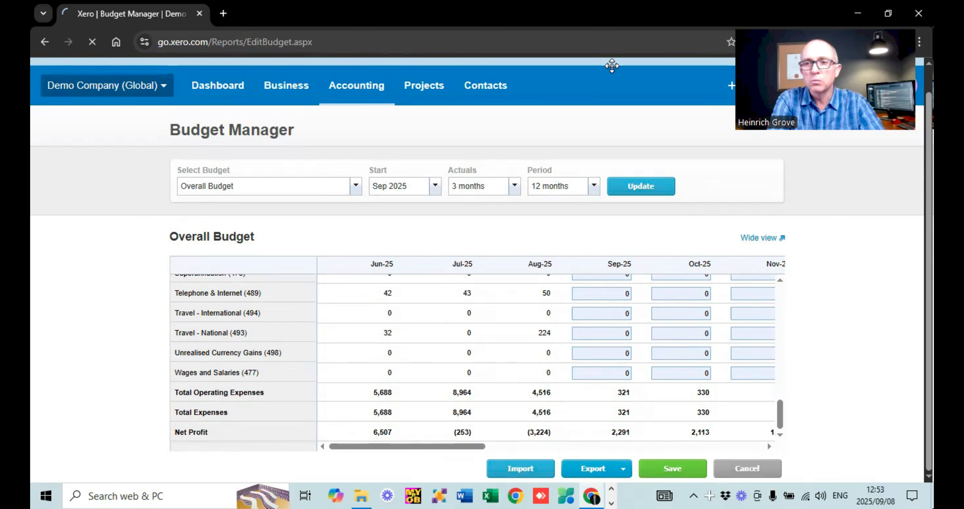
{"action": "left_click", "coordinate": [835, 74]}
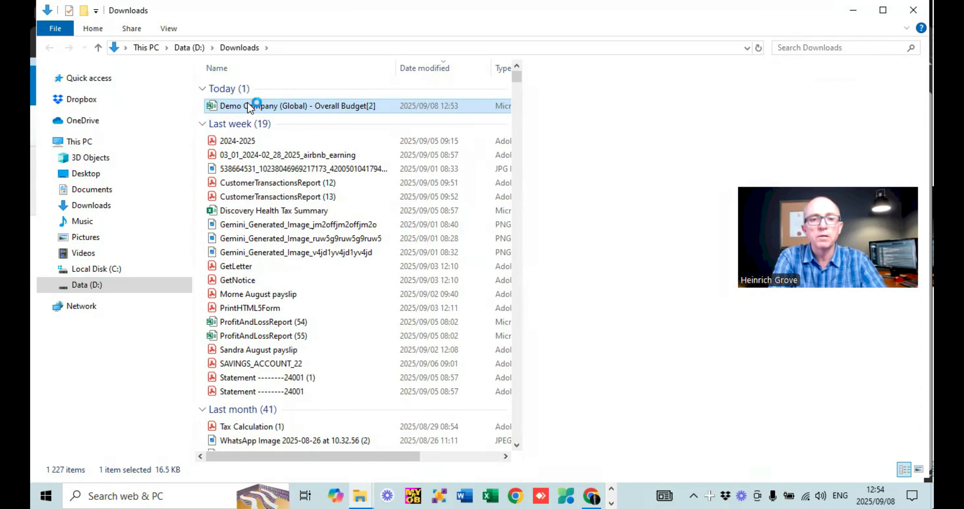
{"action": "double_click", "coordinate": [250, 107]}
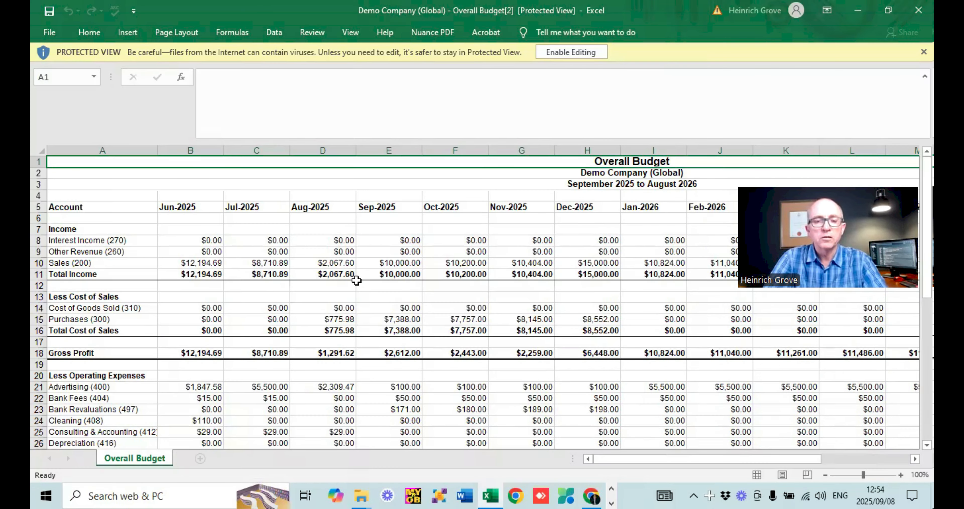
Step: Enable editing in the exported workbook and set the Jun-2025 Cleaning (408) amount in B24 to 100
{"action": "scroll", "coordinate": [340, 268], "scroll_direction": "down", "scroll_amount": 3}
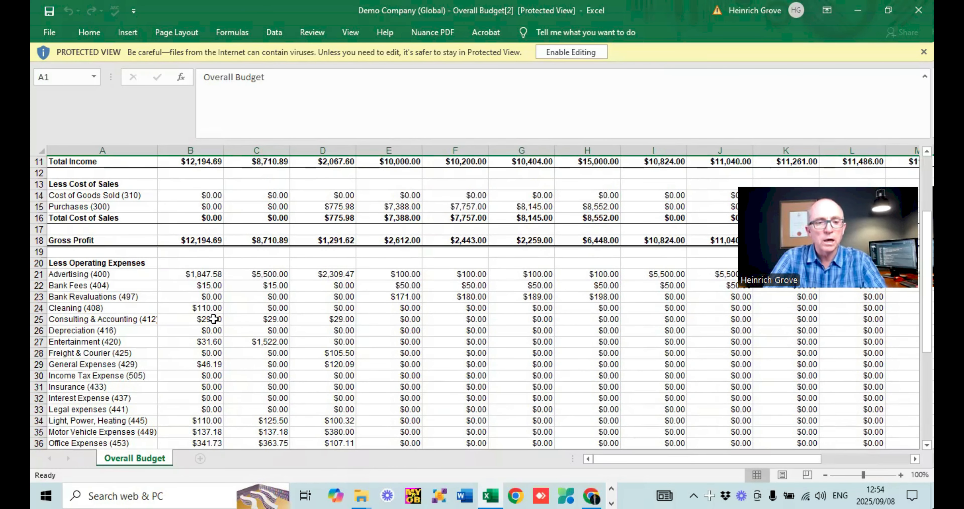
{"action": "left_click", "coordinate": [209, 310]}
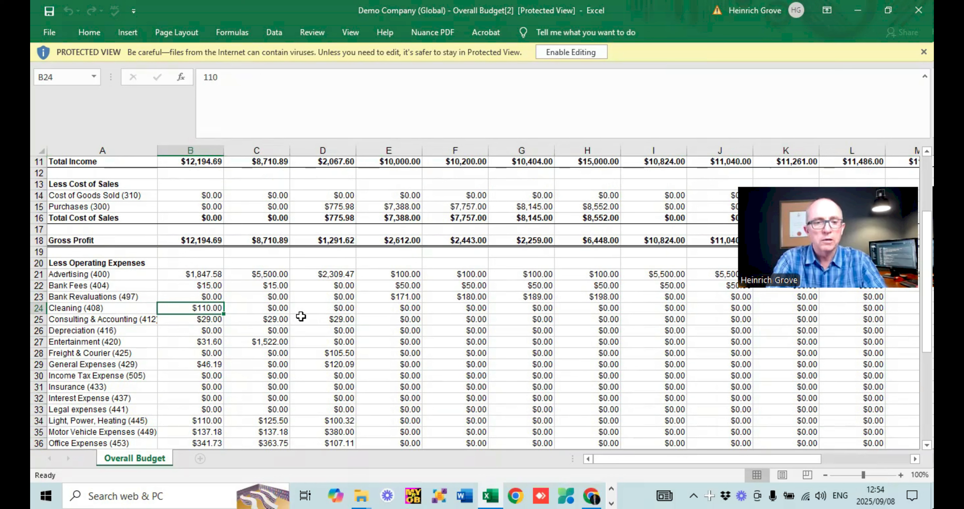
{"action": "left_click", "coordinate": [564, 55]}
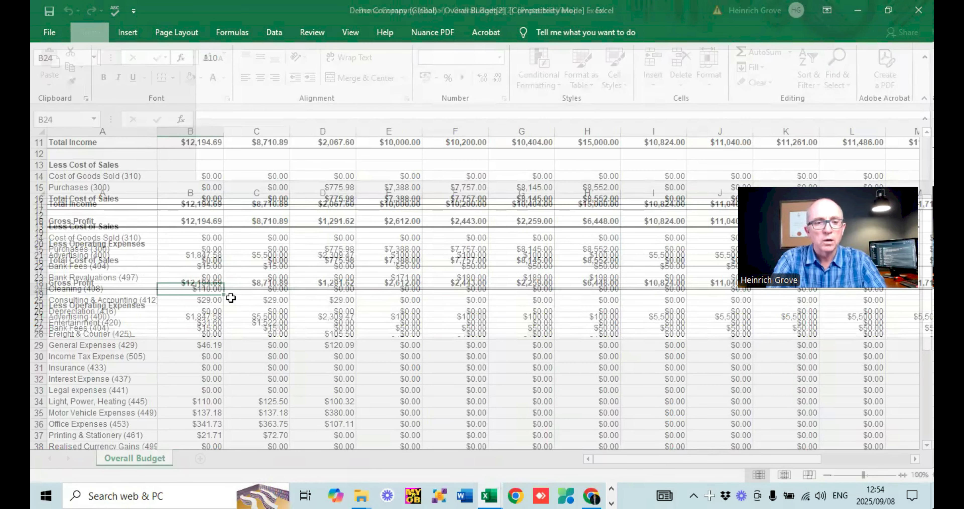
{"action": "type", "text": "1"}
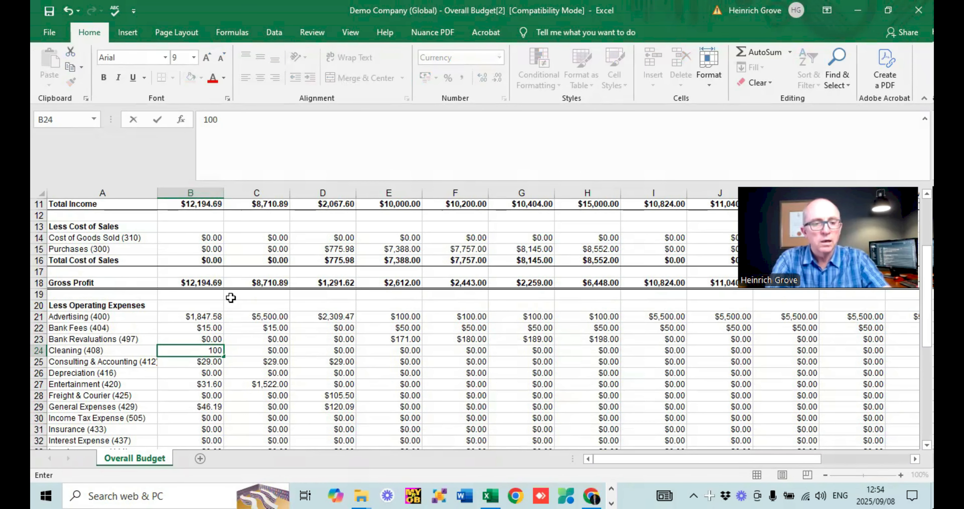
{"action": "key", "text": "Tab"}
Step: Enter the formula +B24*1.02 in the Jul-2025 Cleaning (408) cell and fill it across the row to Apr-2026
{"action": "type", "text": "+"}
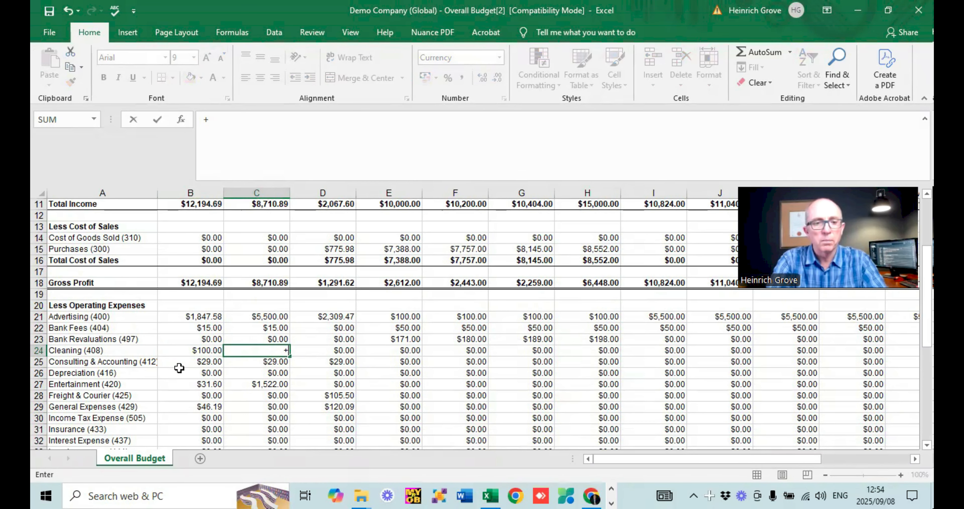
{"action": "left_click", "coordinate": [199, 349]}
{"action": "type", "text": "*"}
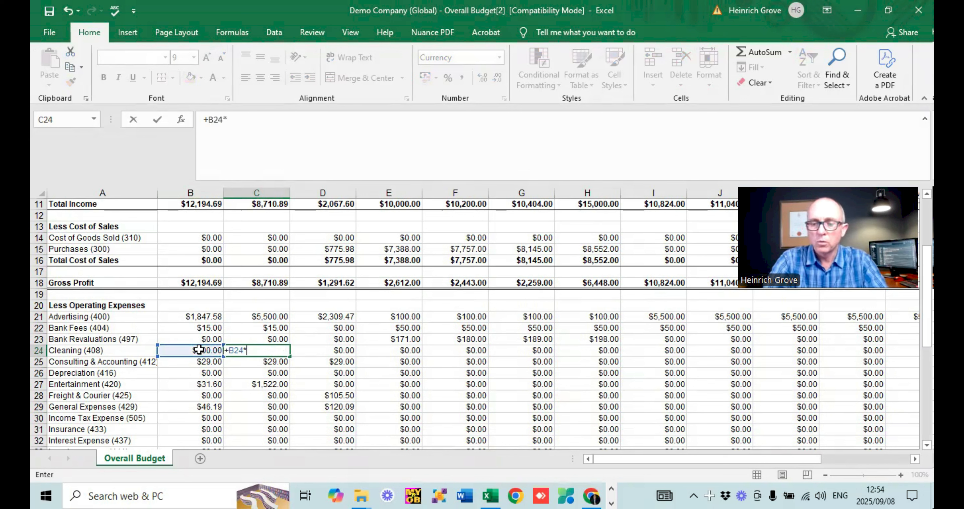
{"action": "type", "text": "1.02"}
{"action": "key", "text": "Return"}
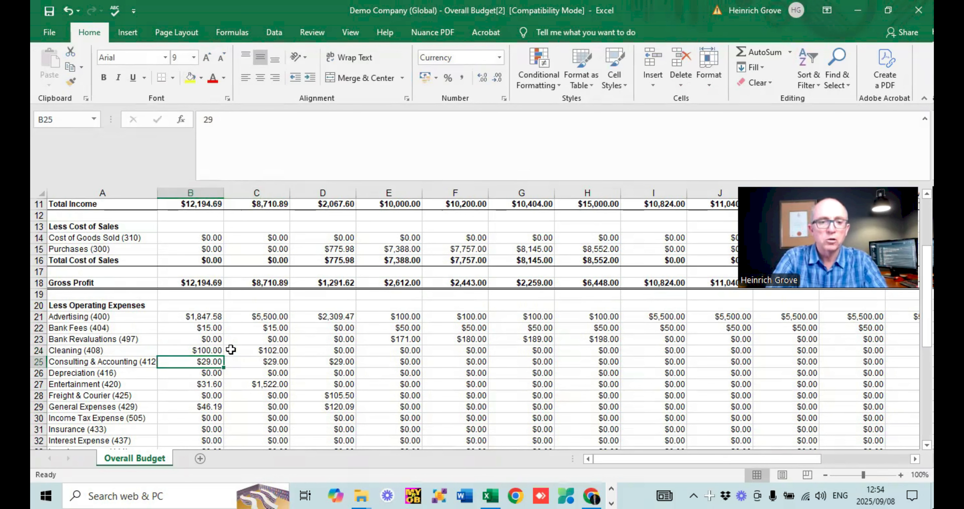
{"action": "left_click", "coordinate": [259, 350]}
{"action": "left_click_drag", "start_coordinate": [290, 358], "coordinate": [865, 361]}
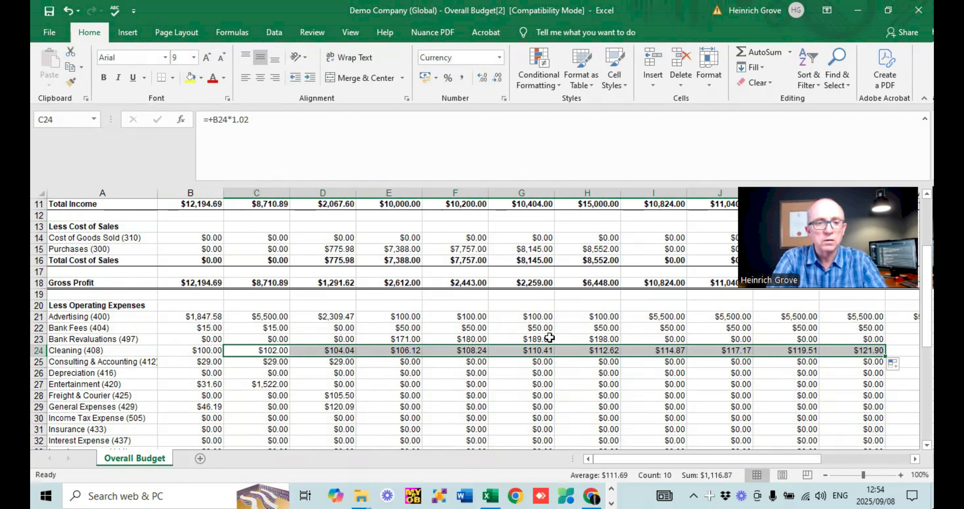
Step: Enter the formula +B25*1.02 in the Jul-2025 Consulting & Accounting (412) cell and fill it across the row to Feb-2026
{"action": "scroll", "coordinate": [550, 337], "scroll_direction": "down", "scroll_amount": 3}
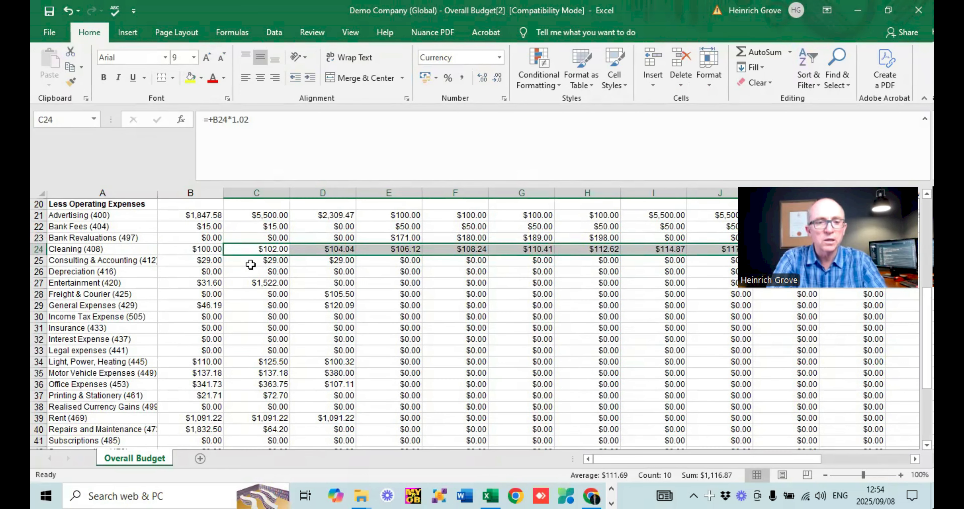
{"action": "left_click", "coordinate": [257, 262]}
{"action": "type", "text": "+"}
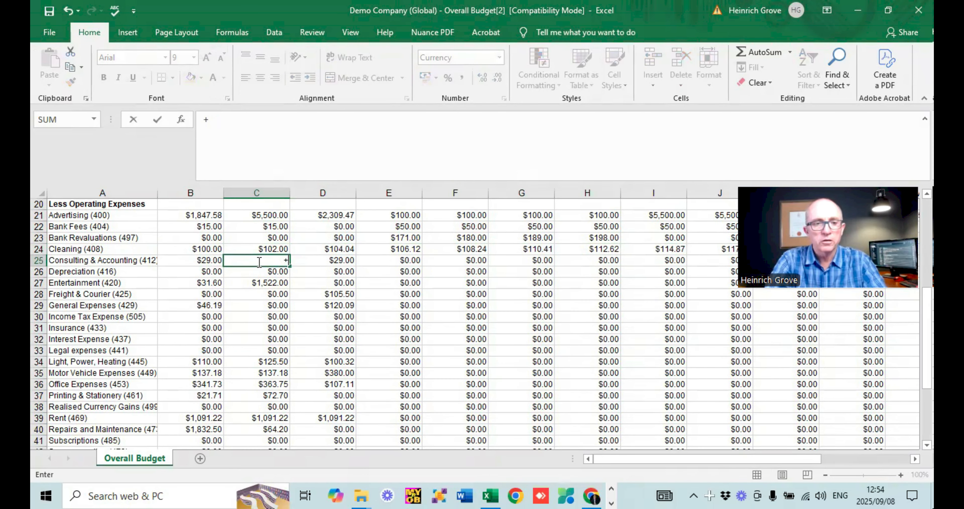
{"action": "left_click", "coordinate": [215, 259]}
{"action": "type", "text": "+"}
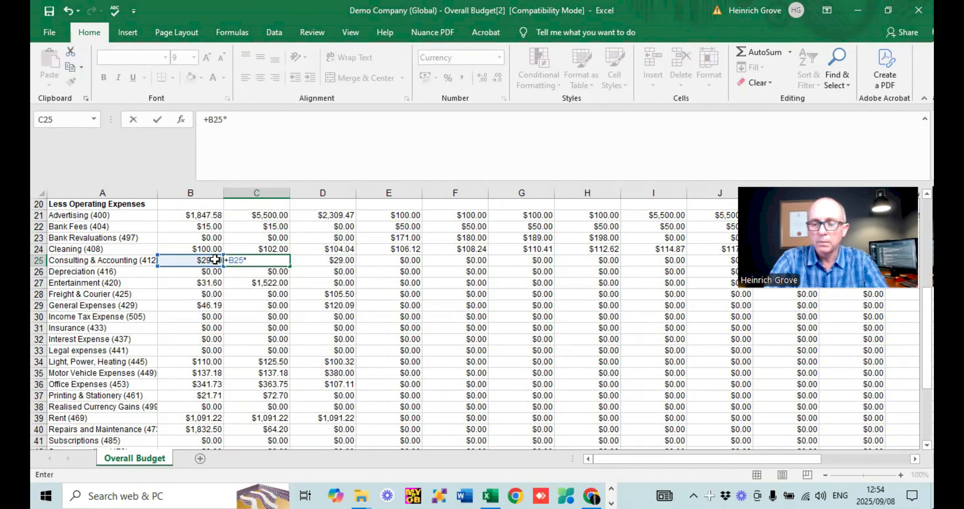
{"action": "type", "text": "1.02"}
{"action": "key", "text": "Return"}
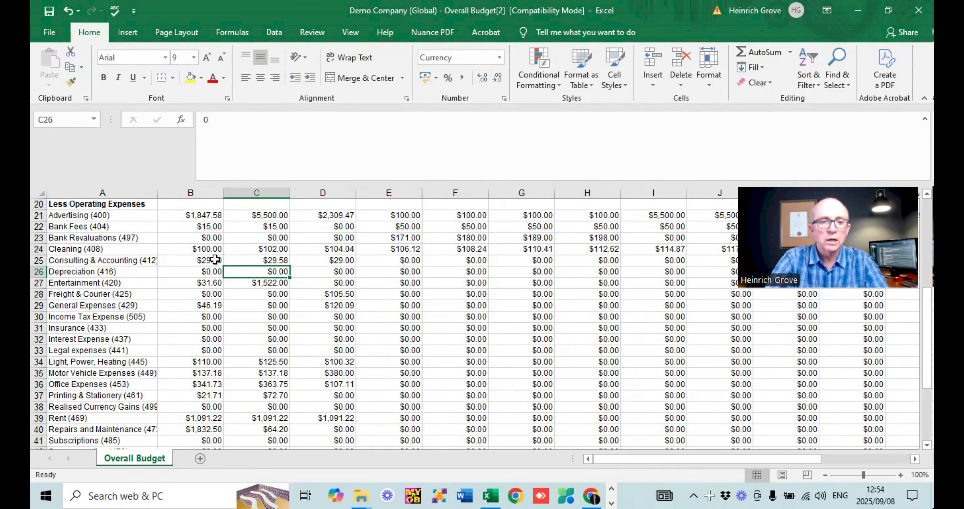
{"action": "left_click", "coordinate": [259, 257]}
{"action": "left_click_drag", "start_coordinate": [292, 266], "coordinate": [698, 277]}
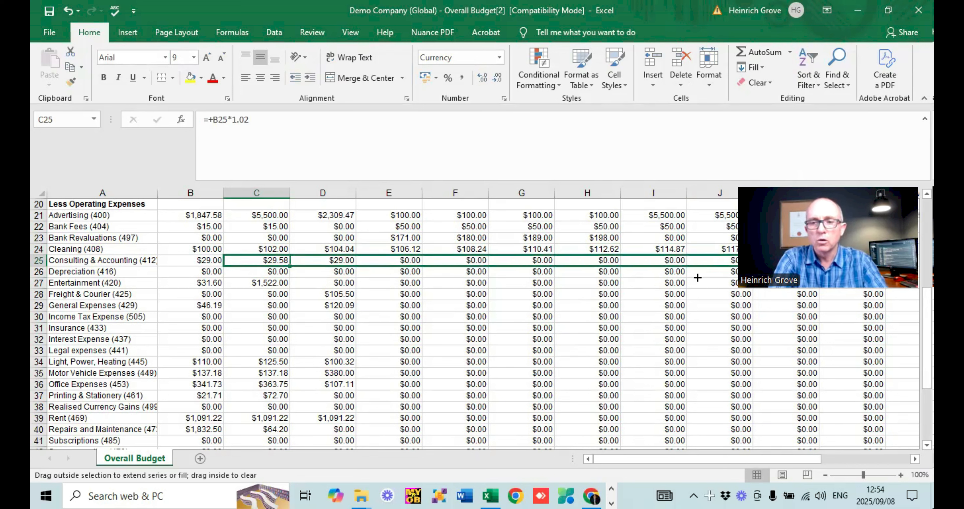
{"action": "left_click_drag", "start_coordinate": [512, 307], "coordinate": [513, 307]}
Step: Save the edited Overall Budget workbook
{"action": "scroll", "coordinate": [513, 307], "scroll_direction": "up", "scroll_amount": 2}
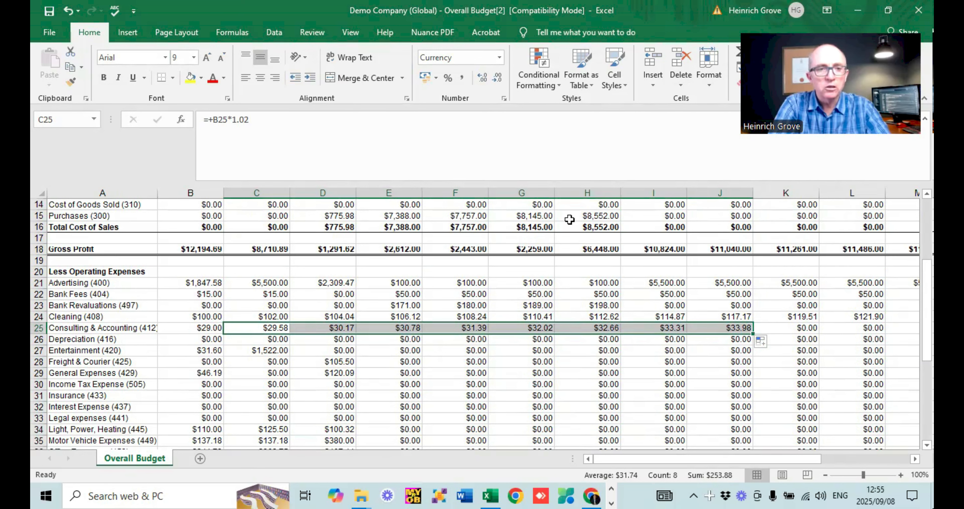
{"action": "scroll", "coordinate": [569, 220], "scroll_direction": "up", "scroll_amount": 5}
{"action": "left_click", "coordinate": [49, 13]}
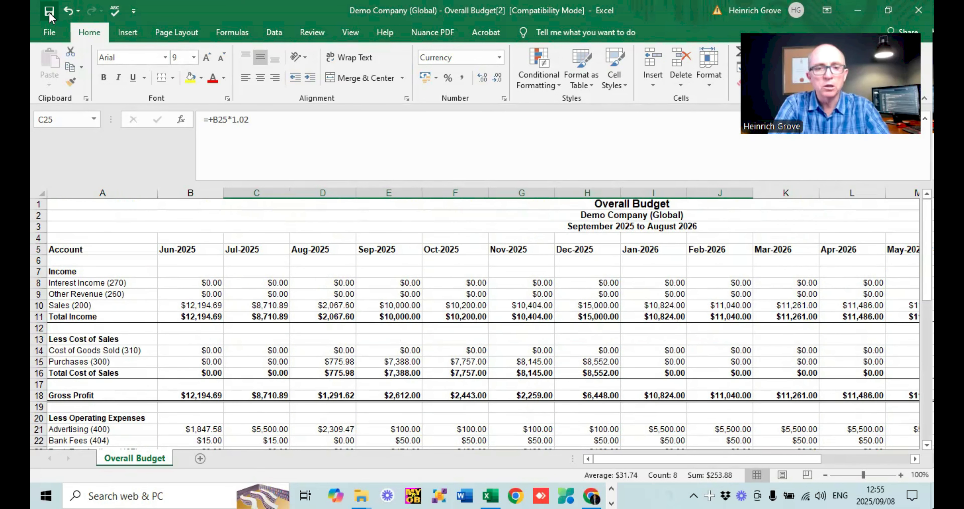
Step: Switch to Xero in Chrome, import "Demo Company (Global) - Overall Budget[2]" from Downloads, and confirm it as the Overall Budget
{"action": "left_click", "coordinate": [591, 494]}
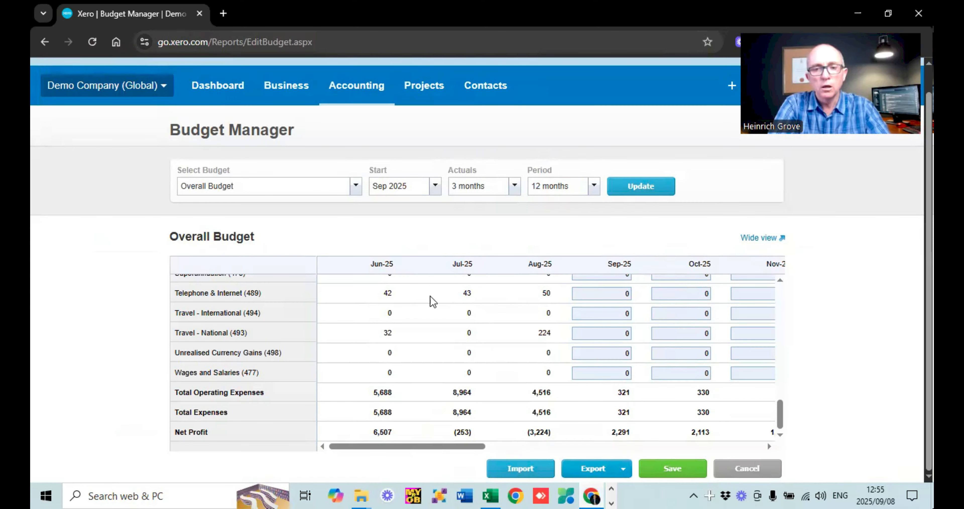
{"action": "left_click", "coordinate": [522, 470]}
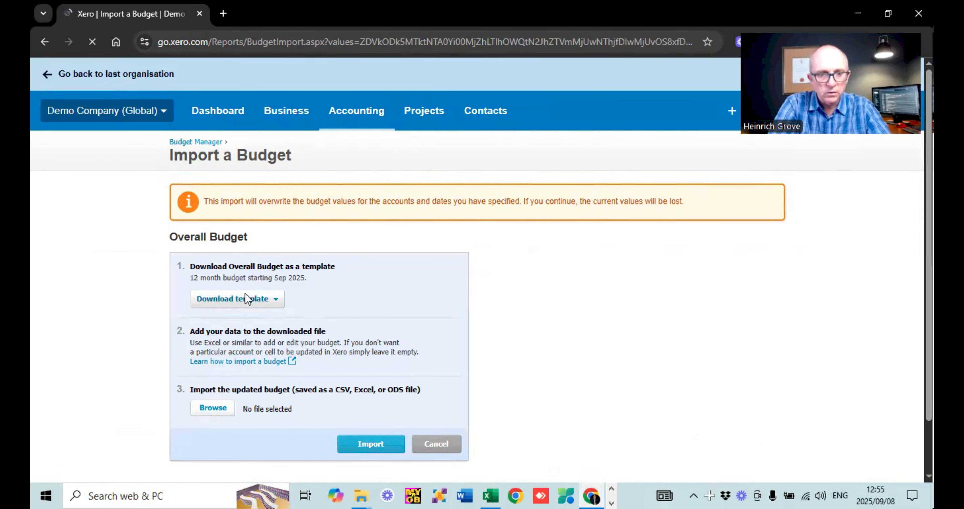
{"action": "left_click", "coordinate": [211, 407]}
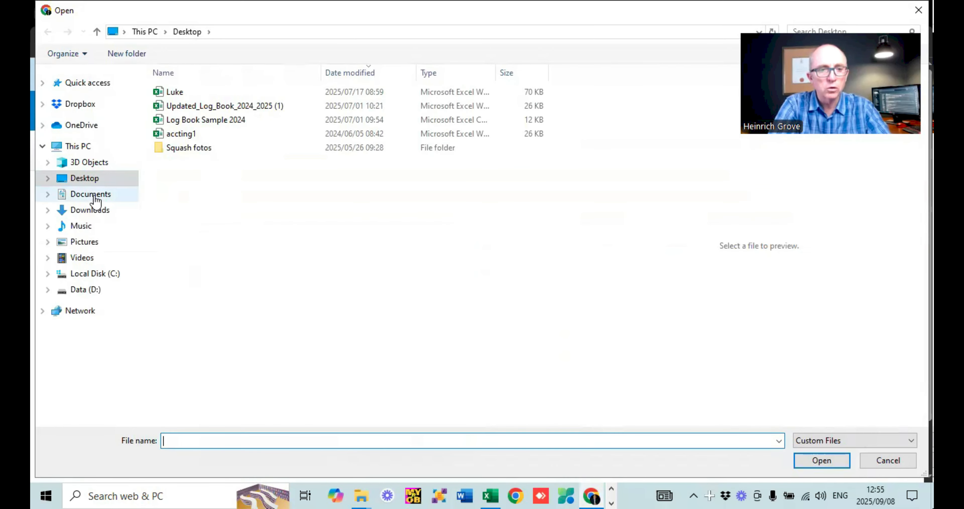
{"action": "left_click", "coordinate": [103, 211]}
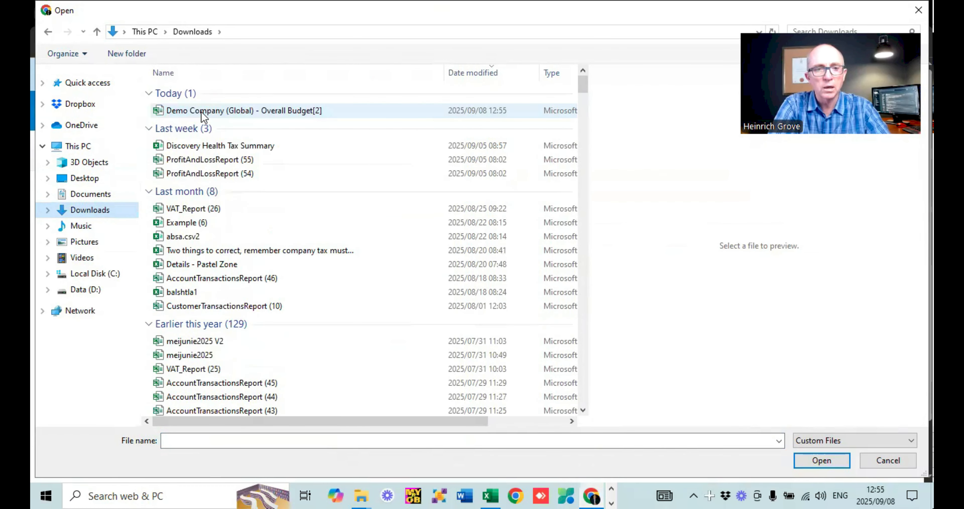
{"action": "left_click", "coordinate": [204, 113]}
{"action": "left_click", "coordinate": [809, 461]}
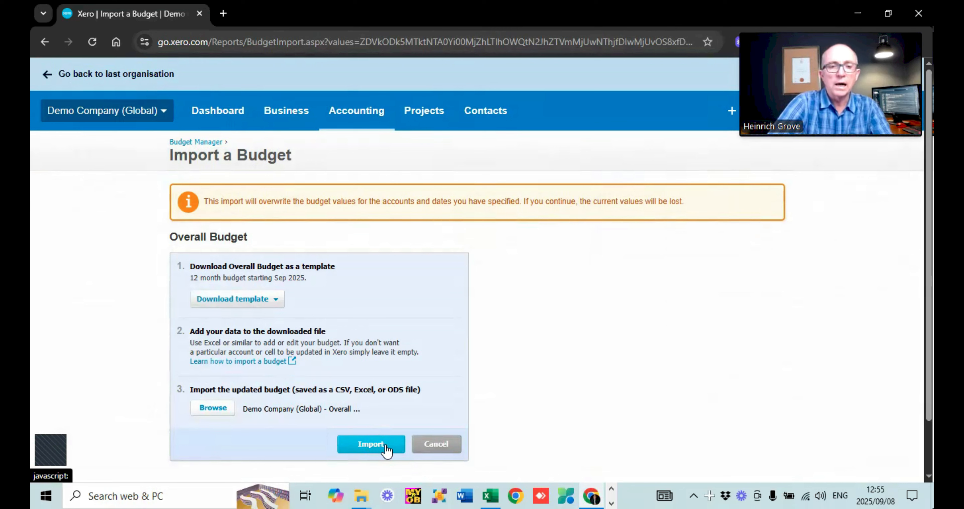
{"action": "left_click", "coordinate": [372, 443]}
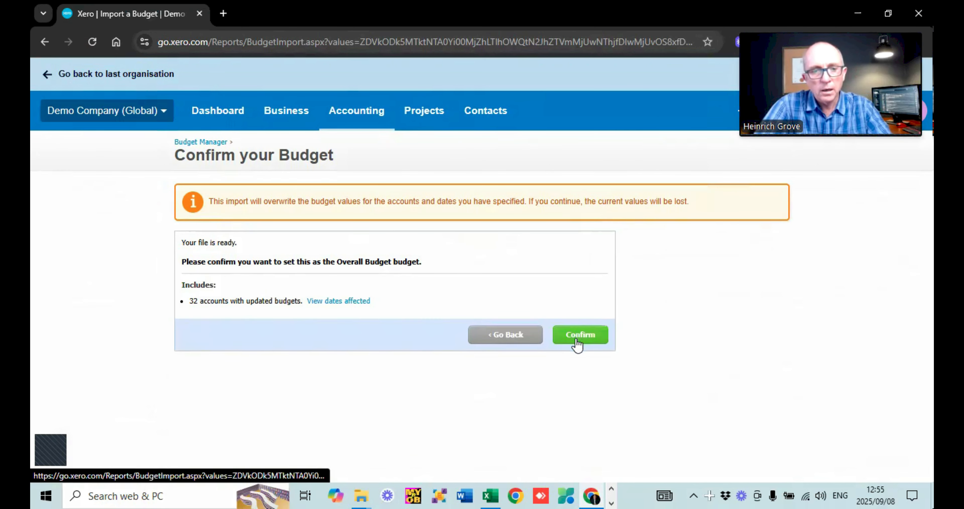
{"action": "left_click", "coordinate": [579, 338]}
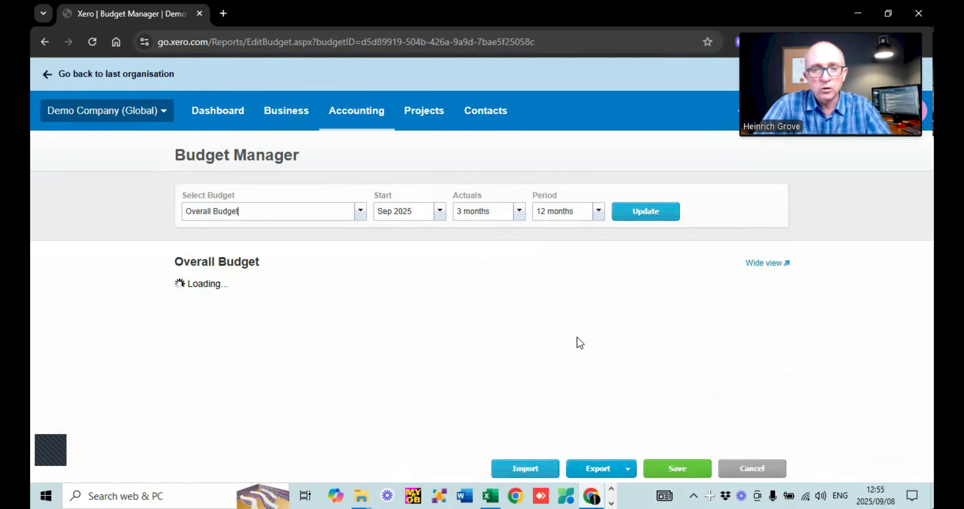
Step: Check the imported operating expense figures in the Overall Budget and save the budget
{"action": "scroll", "coordinate": [580, 343], "scroll_direction": "down", "scroll_amount": 5}
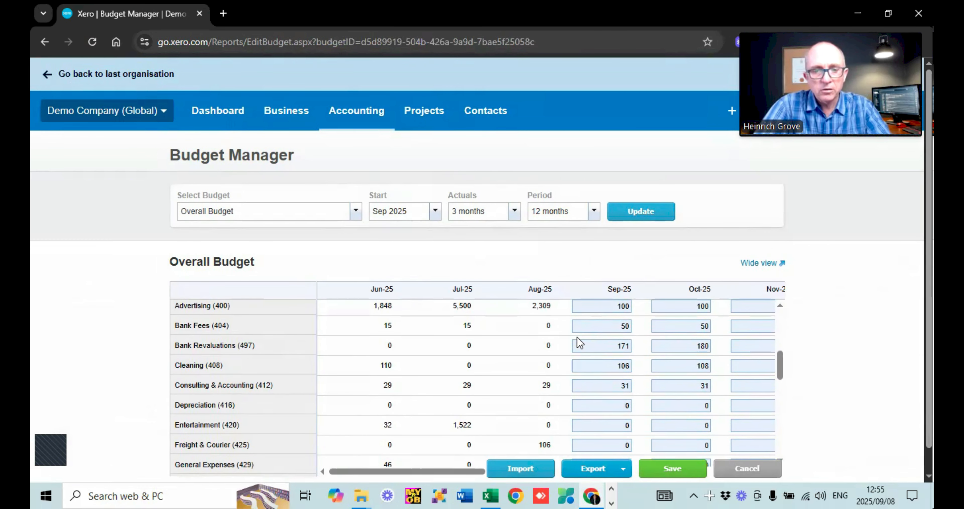
{"action": "scroll", "coordinate": [580, 342], "scroll_direction": "down", "scroll_amount": 1}
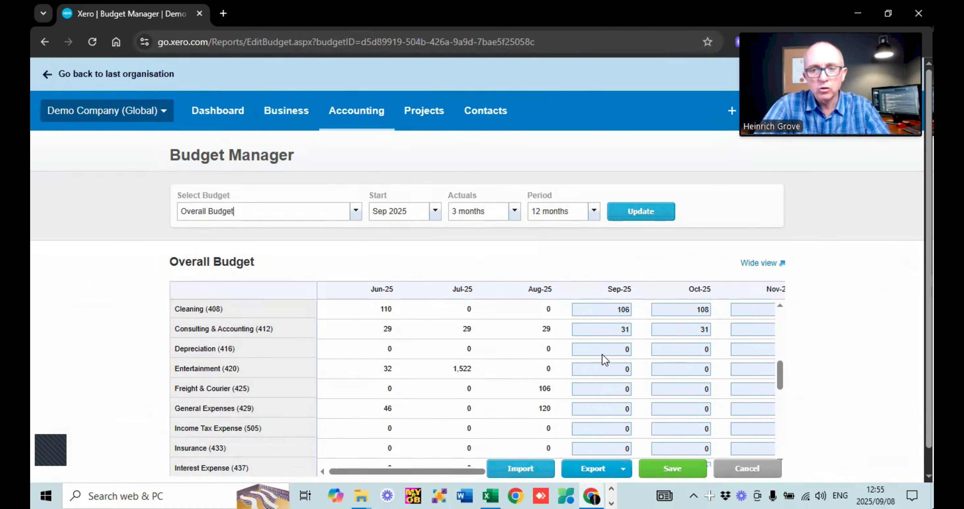
{"action": "scroll", "coordinate": [605, 359], "scroll_direction": "down", "scroll_amount": 6}
{"action": "scroll", "coordinate": [603, 354], "scroll_direction": "up", "scroll_amount": 1}
{"action": "scroll", "coordinate": [603, 355], "scroll_direction": "up", "scroll_amount": 6}
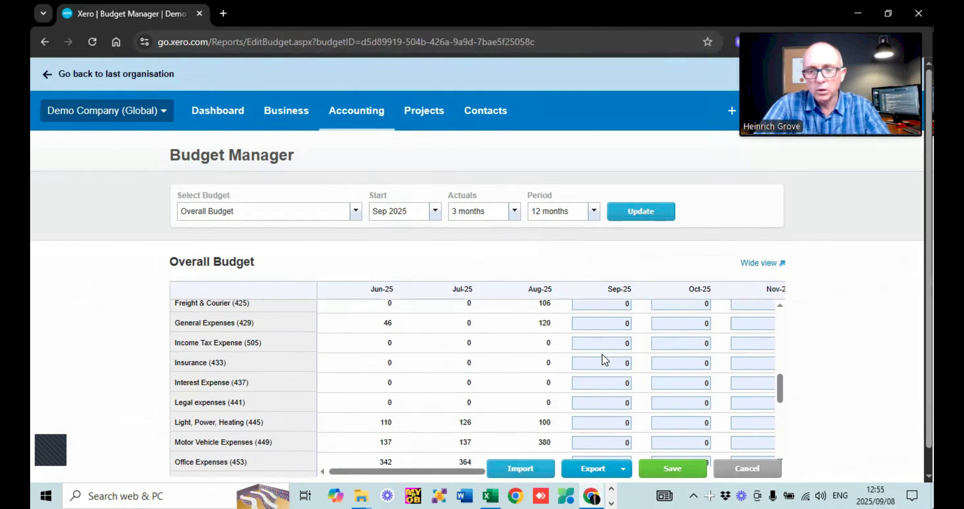
{"action": "left_click", "coordinate": [666, 470]}
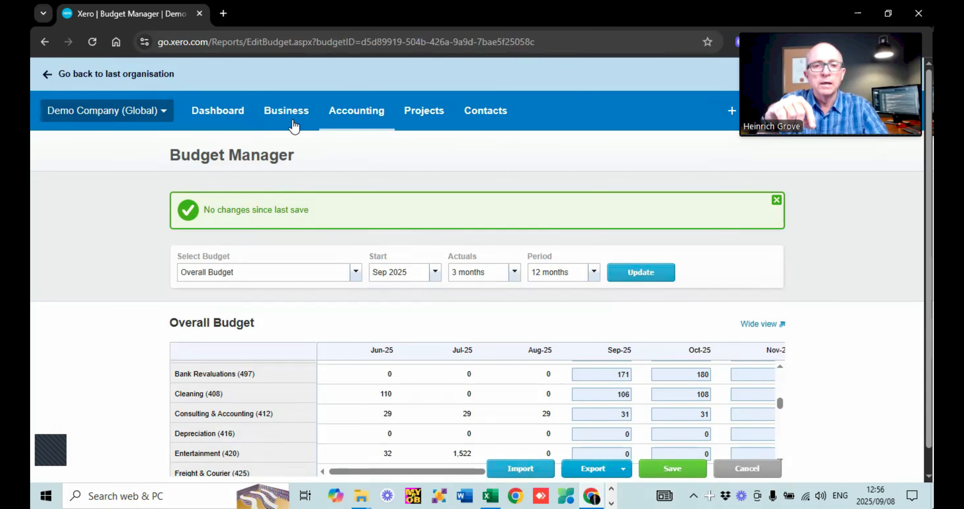
Step: Open the Budget Summary report from the Reports centre and review the Overall Budget's monthly amounts by account
{"action": "left_click", "coordinate": [350, 118]}
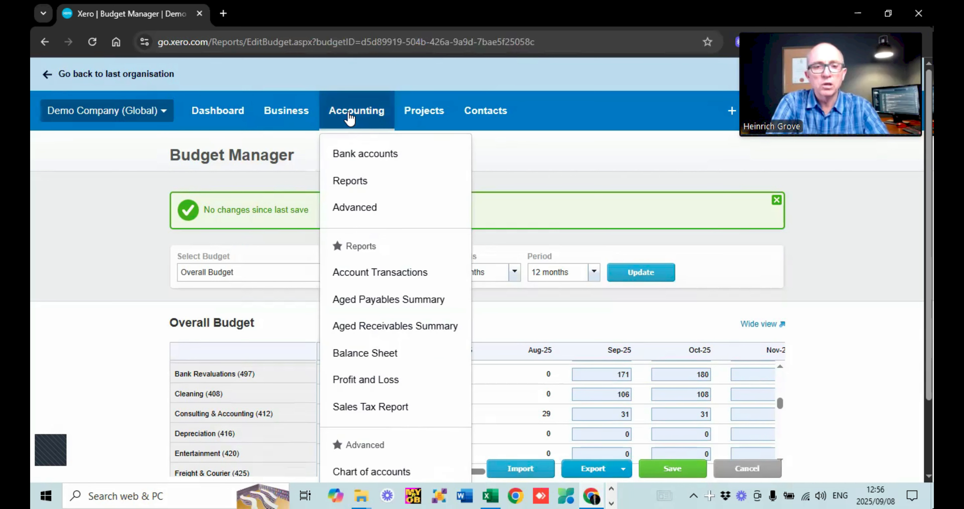
{"action": "left_click", "coordinate": [355, 183]}
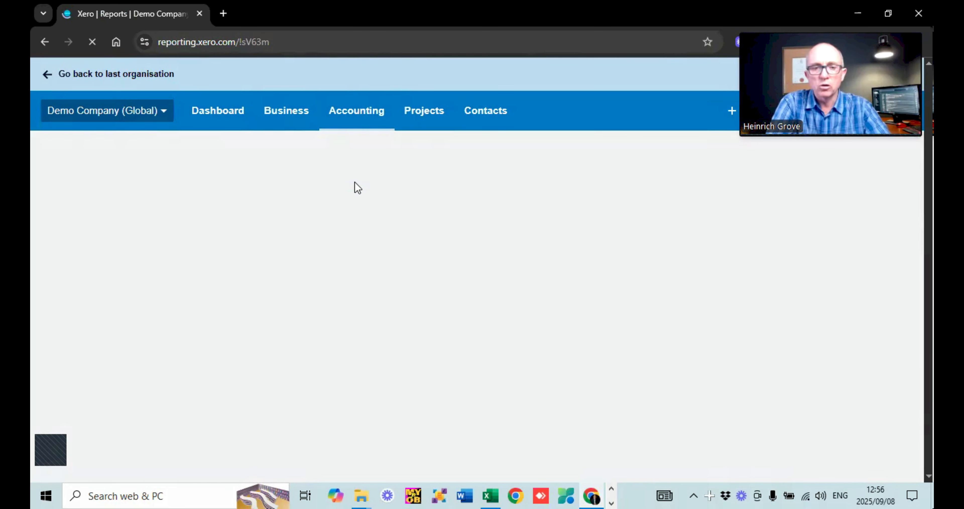
{"action": "scroll", "coordinate": [135, 269], "scroll_direction": "down", "scroll_amount": 5}
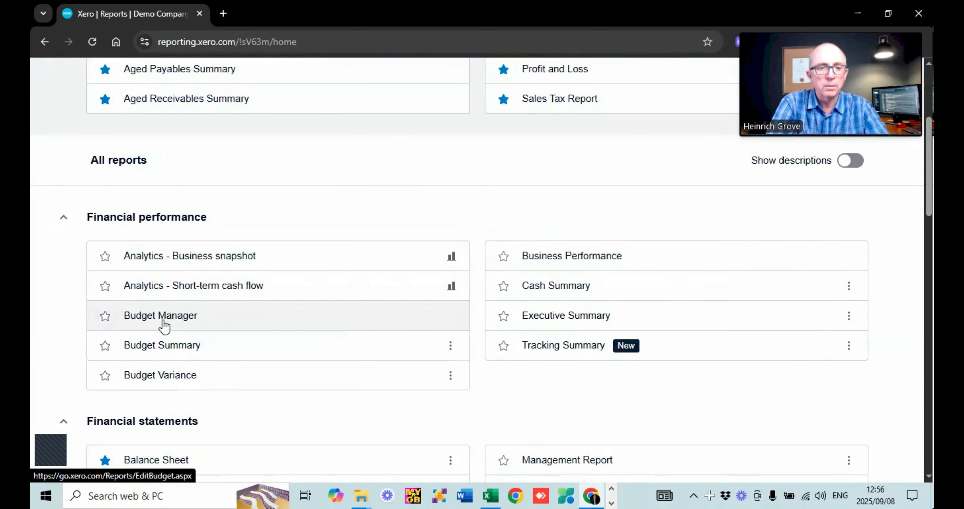
{"action": "left_click", "coordinate": [139, 350]}
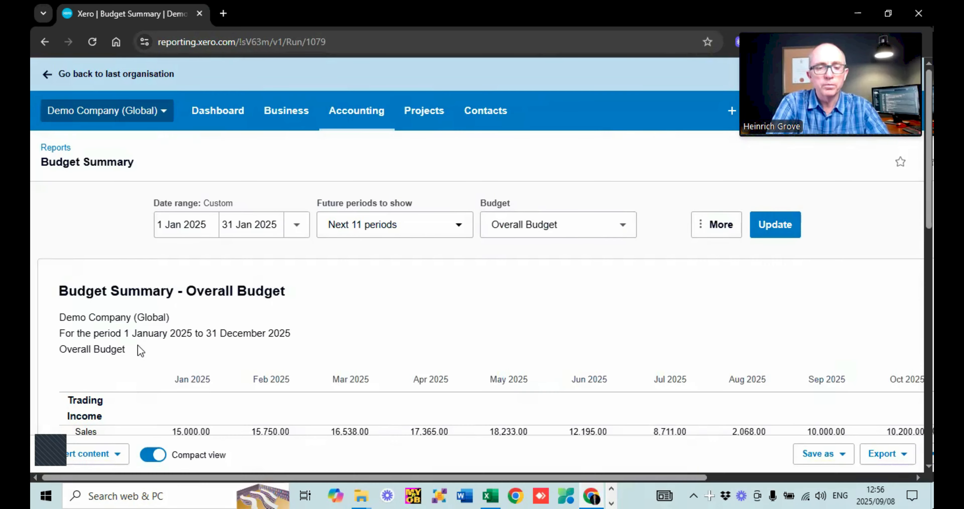
{"action": "scroll", "coordinate": [138, 345], "scroll_direction": "down", "scroll_amount": 15}
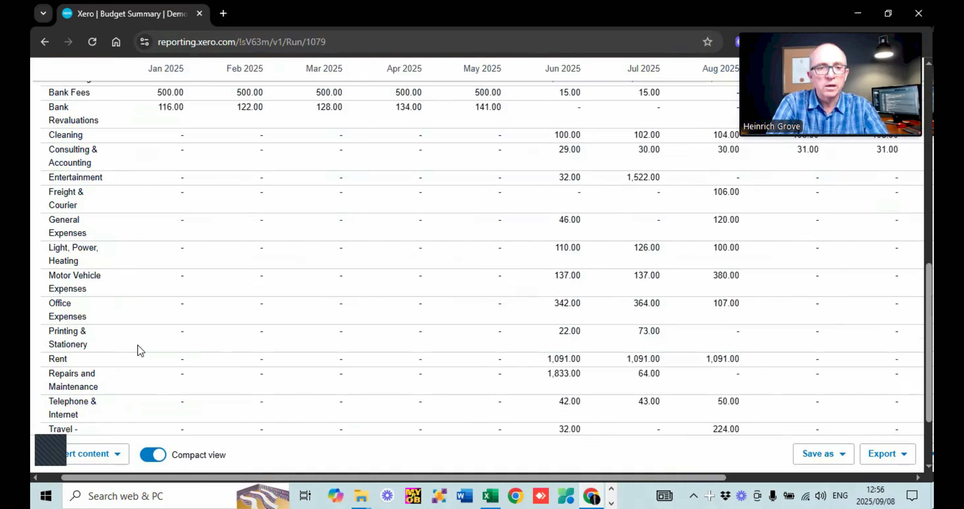
{"action": "scroll", "coordinate": [138, 345], "scroll_direction": "up", "scroll_amount": 15}
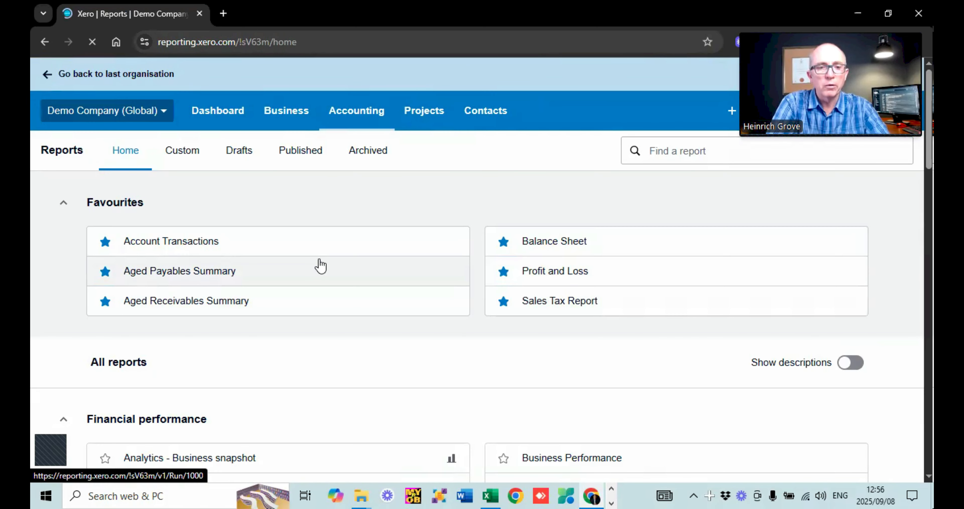
Step: Open the Budget Variance report for September 2025 and compare the actuals with the Overall Budget
{"action": "scroll", "coordinate": [318, 266], "scroll_direction": "down", "scroll_amount": 7}
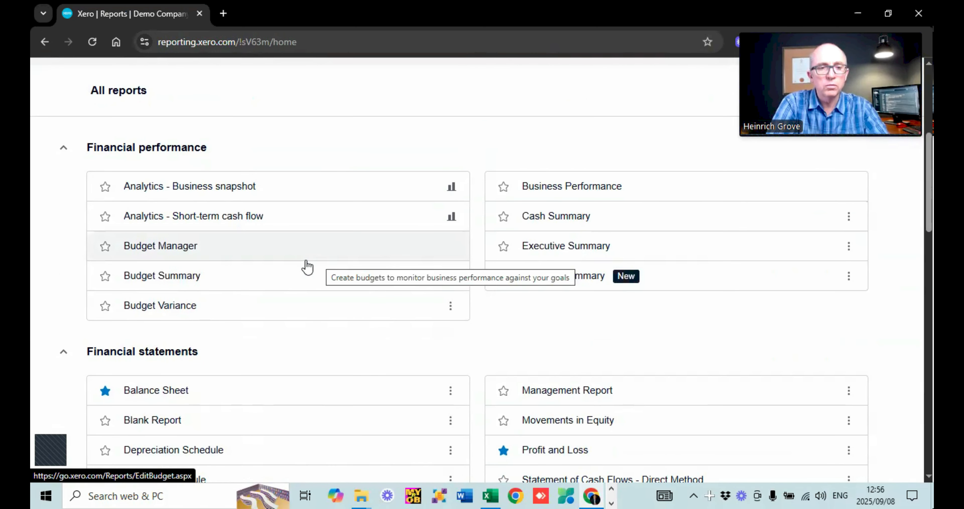
{"action": "left_click", "coordinate": [167, 306]}
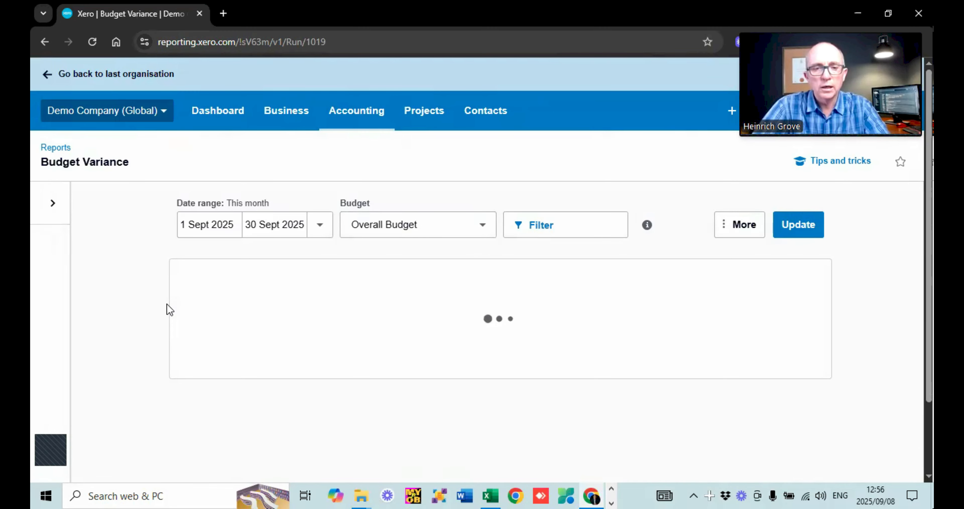
{"action": "scroll", "coordinate": [124, 222], "scroll_direction": "down", "scroll_amount": 3}
{"action": "scroll", "coordinate": [125, 222], "scroll_direction": "down", "scroll_amount": 4}
{"action": "scroll", "coordinate": [273, 304], "scroll_direction": "up", "scroll_amount": 3}
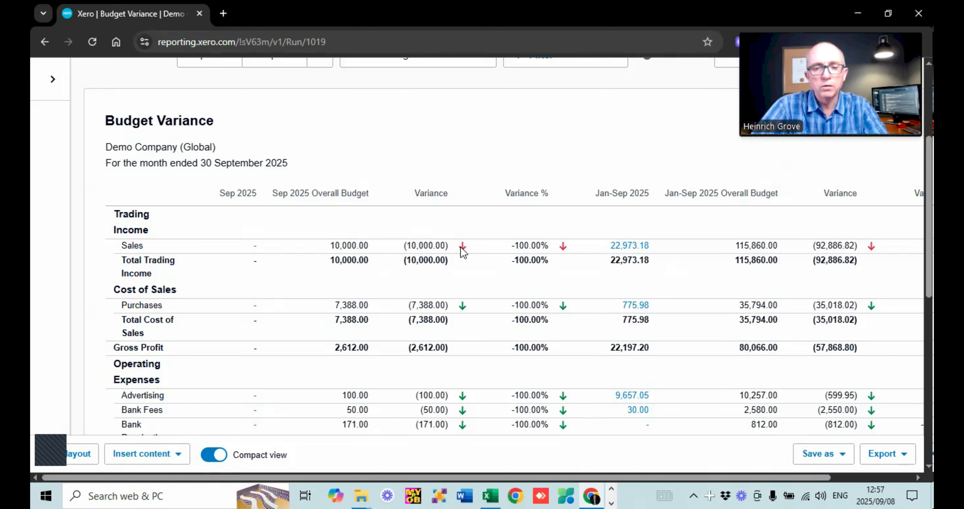
Step: Set the Budget Variance report's date range to last month, 1 Aug 2025 to 31 Aug 2025, and update the report
{"action": "scroll", "coordinate": [461, 246], "scroll_direction": "down", "scroll_amount": 5}
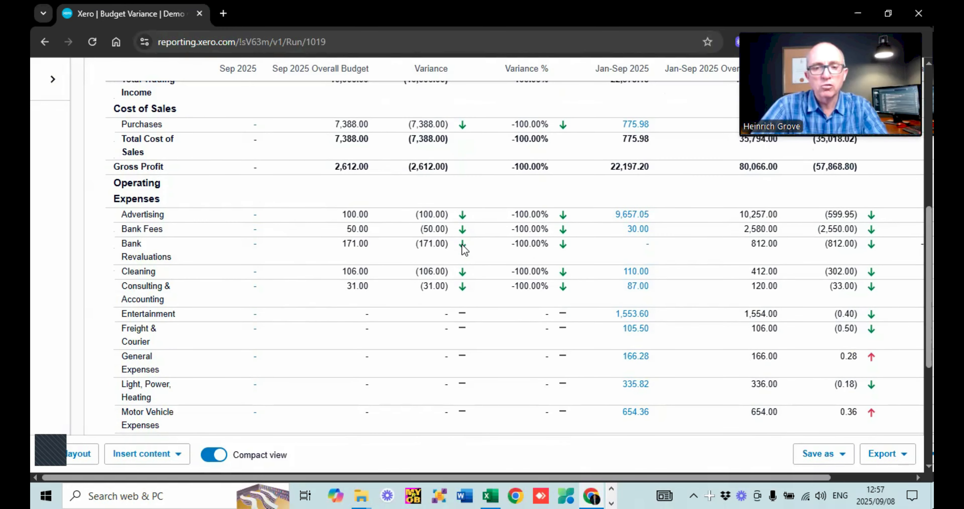
{"action": "scroll", "coordinate": [464, 249], "scroll_direction": "up", "scroll_amount": 8}
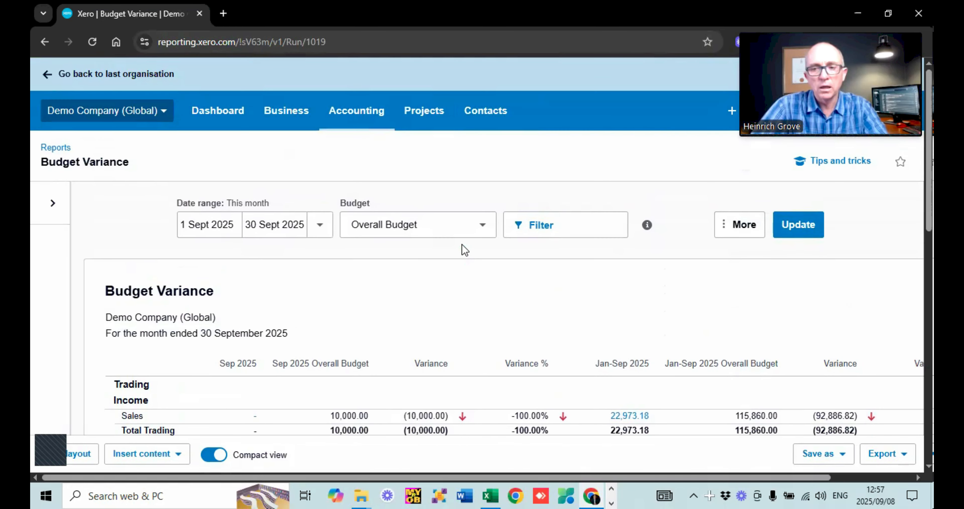
{"action": "left_click", "coordinate": [321, 228]}
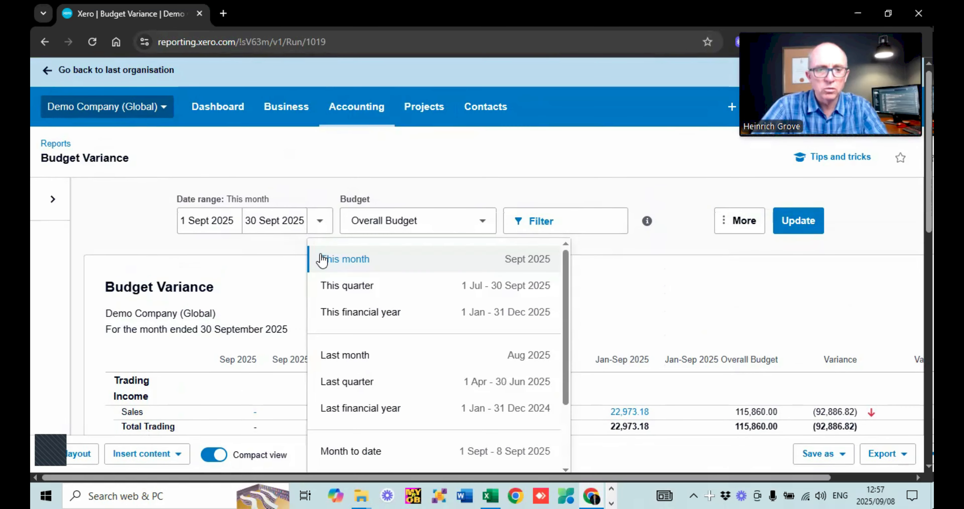
{"action": "left_click", "coordinate": [372, 367]}
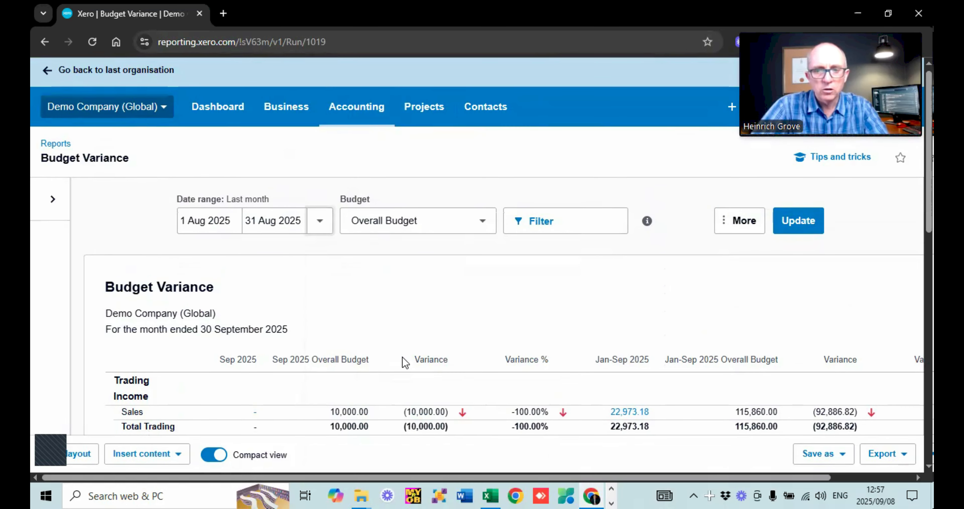
{"action": "left_click", "coordinate": [799, 223]}
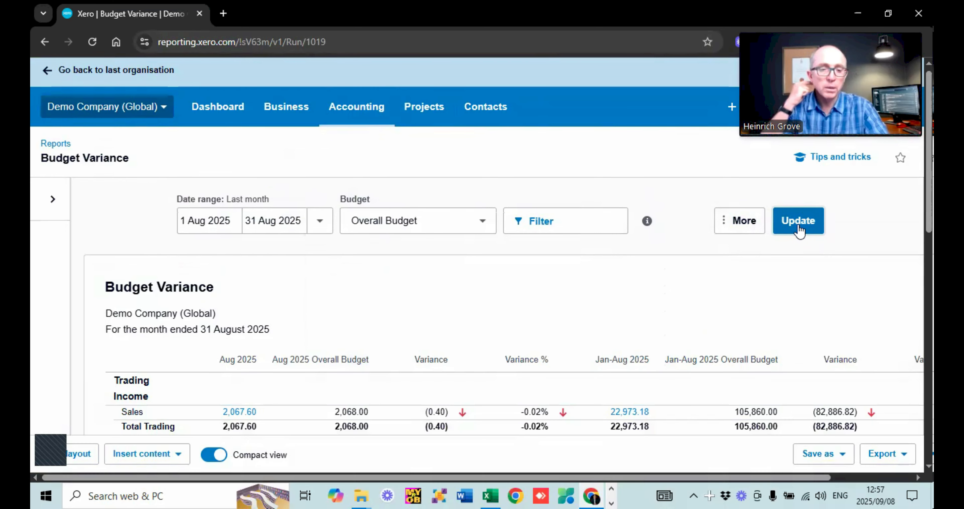
Step: Review the August 2025 actuals against the Overall Budget for each account, from trading income down to net profit
{"action": "scroll", "coordinate": [797, 230], "scroll_direction": "down", "scroll_amount": 4}
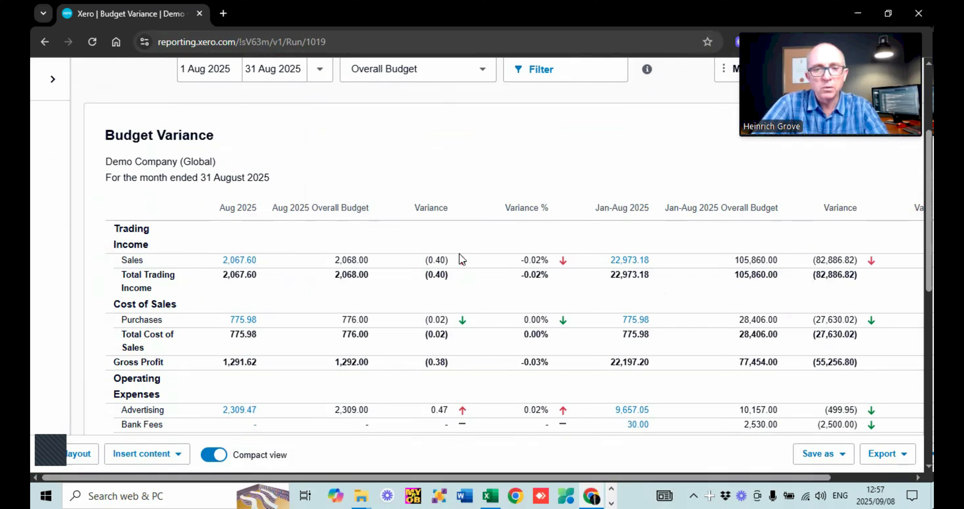
{"action": "scroll", "coordinate": [460, 260], "scroll_direction": "down", "scroll_amount": 3}
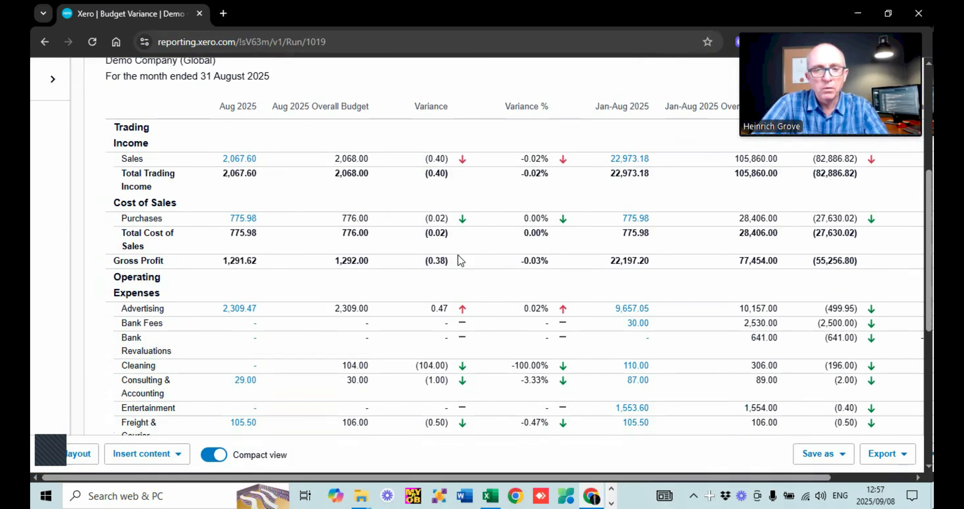
{"action": "scroll", "coordinate": [461, 260], "scroll_direction": "down", "scroll_amount": 4}
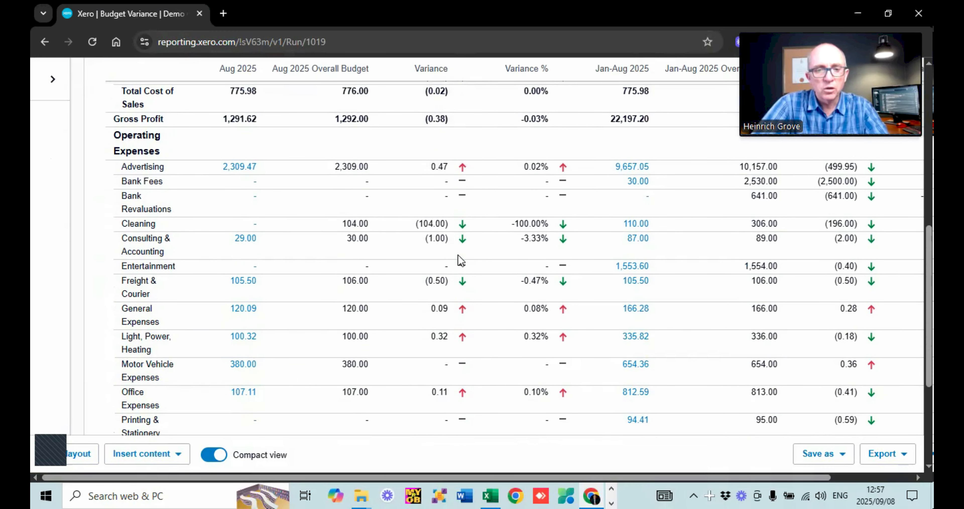
{"action": "scroll", "coordinate": [458, 256], "scroll_direction": "down", "scroll_amount": 5}
{"action": "scroll", "coordinate": [459, 255], "scroll_direction": "down", "scroll_amount": 1}
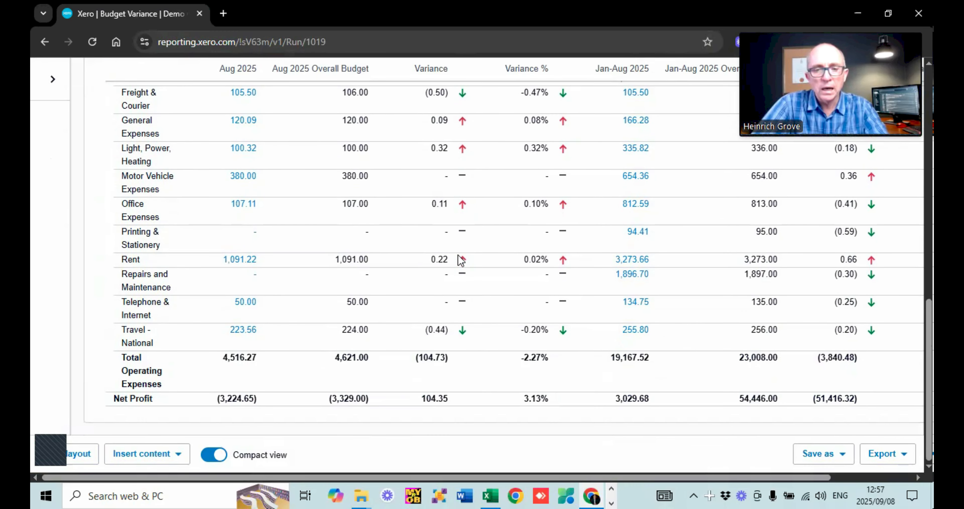
{"action": "scroll", "coordinate": [458, 254], "scroll_direction": "up", "scroll_amount": 15}
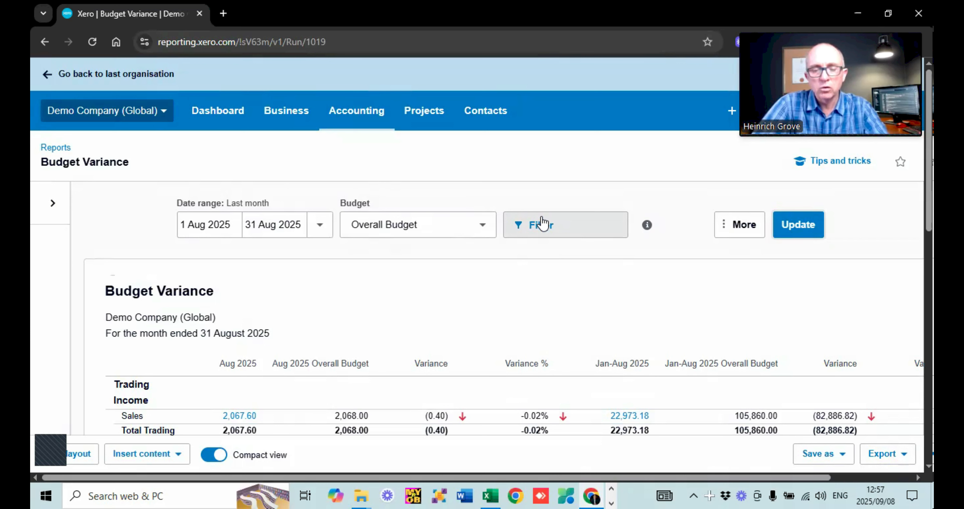
Step: Examine the Jan-Aug 2025 year-to-date actuals, Overall Budget, variance and variance percentage columns alongside the August figures
{"action": "scroll", "coordinate": [492, 313], "scroll_direction": "down", "scroll_amount": 3}
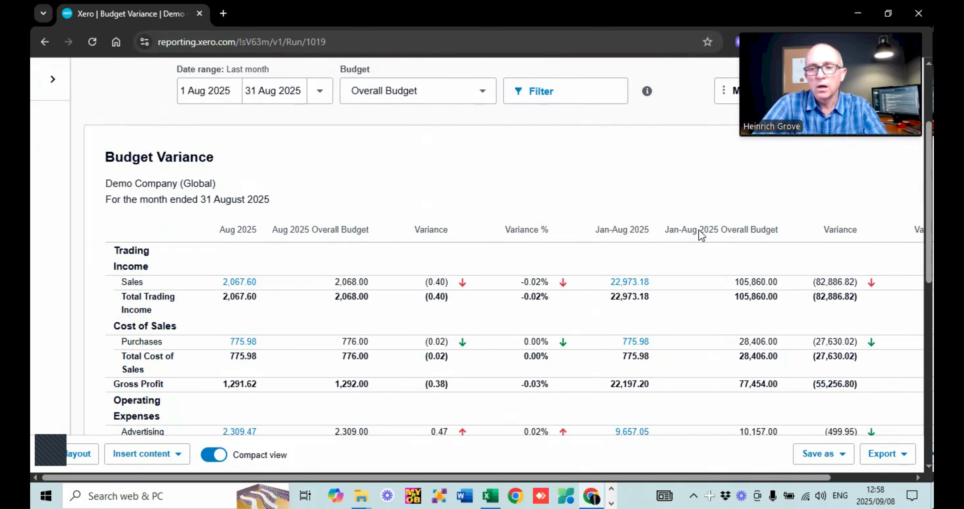
{"action": "scroll", "coordinate": [847, 248], "scroll_direction": "right", "scroll_amount": 3}
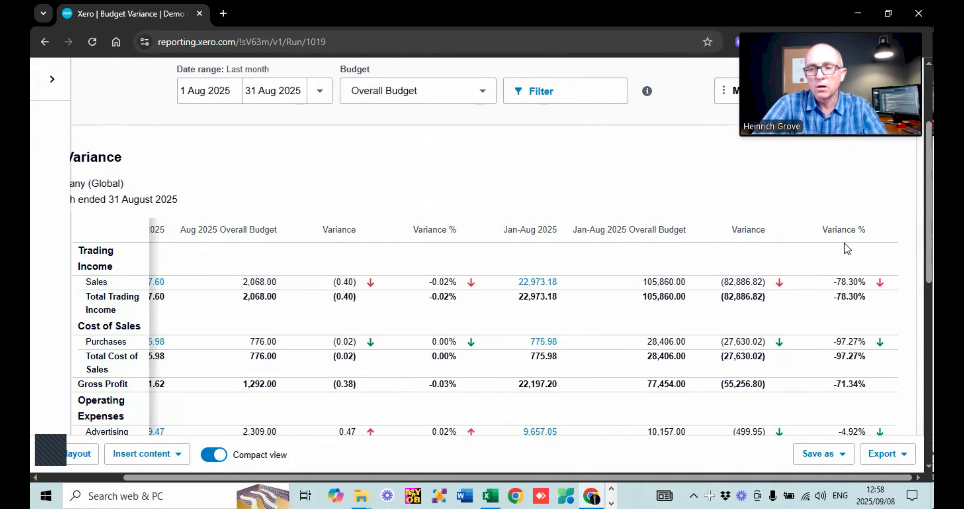
{"action": "scroll", "coordinate": [847, 249], "scroll_direction": "left", "scroll_amount": 3}
{"action": "scroll", "coordinate": [847, 248], "scroll_direction": "right", "scroll_amount": 3}
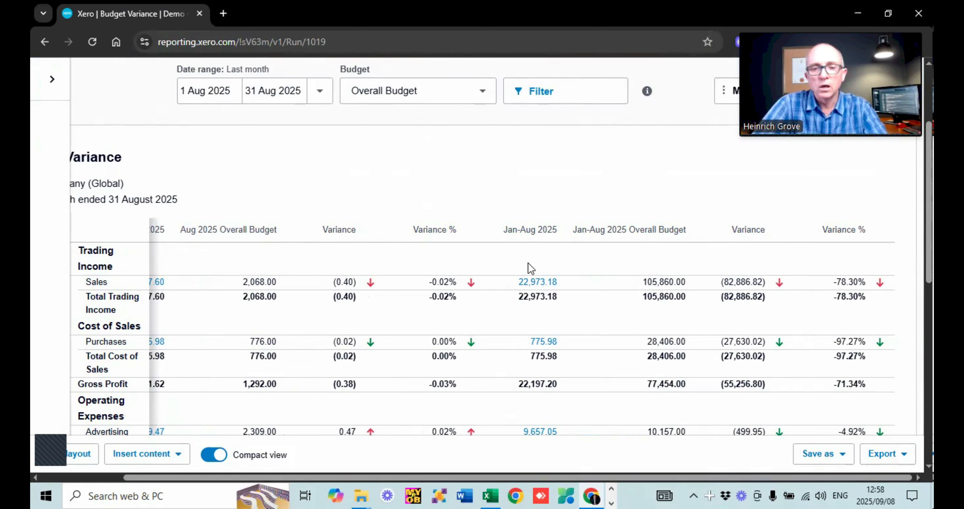
{"action": "scroll", "coordinate": [531, 268], "scroll_direction": "left", "scroll_amount": 3}
{"action": "scroll", "coordinate": [531, 268], "scroll_direction": "down", "scroll_amount": 5}
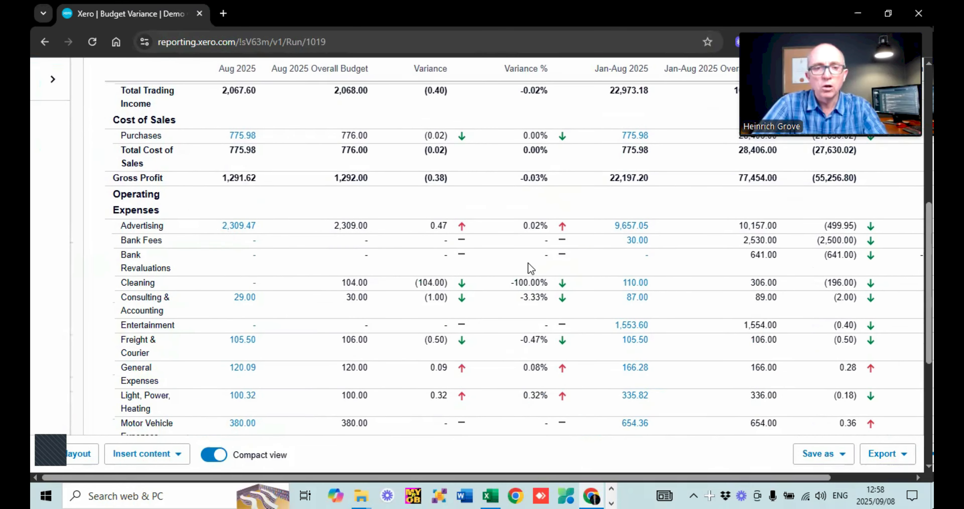
{"action": "scroll", "coordinate": [528, 264], "scroll_direction": "down", "scroll_amount": 5}
{"action": "scroll", "coordinate": [529, 265], "scroll_direction": "up", "scroll_amount": 1}
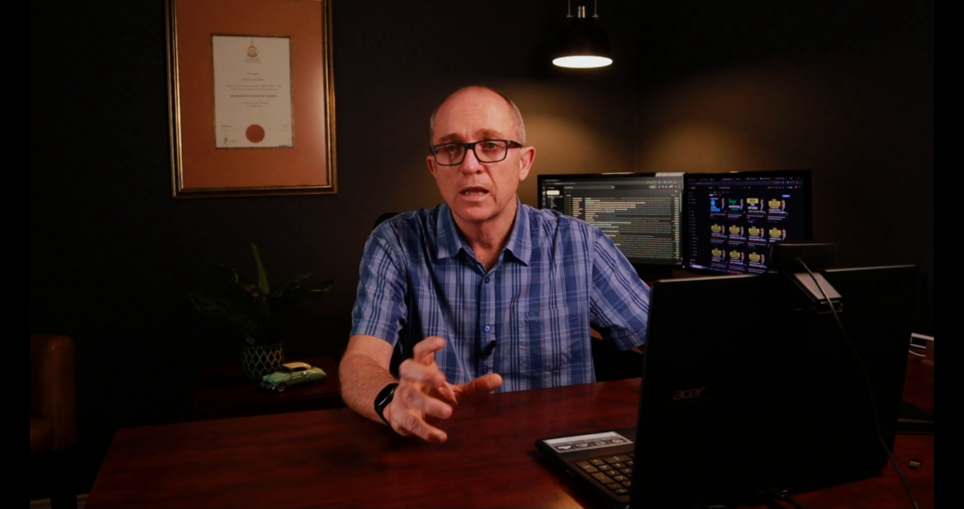